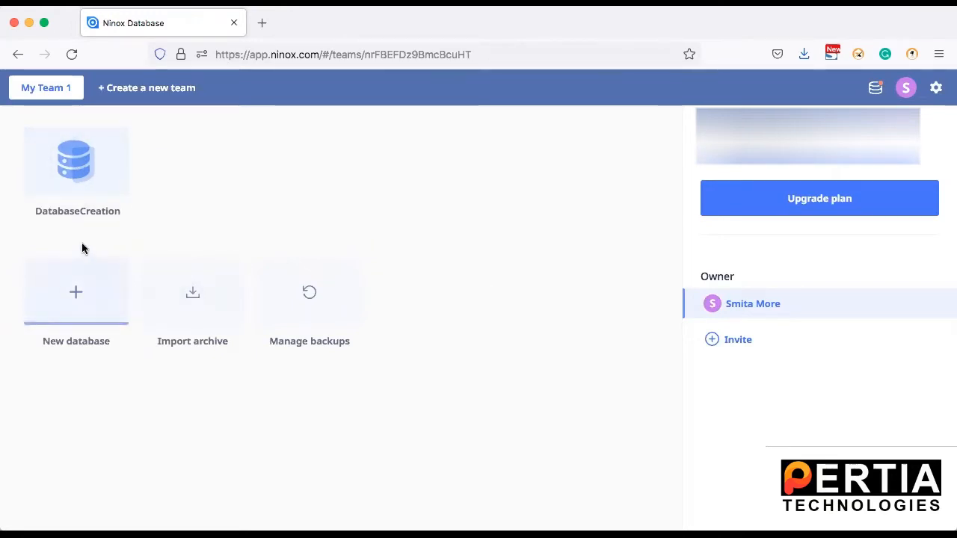
Open the DatabaseCreation database from the Ninox team page
click(90, 160)
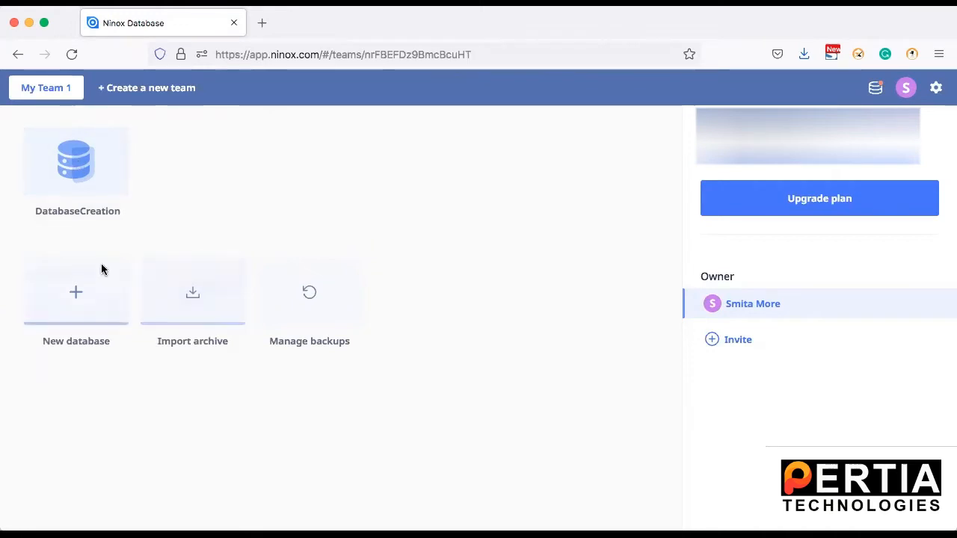
click(75, 163)
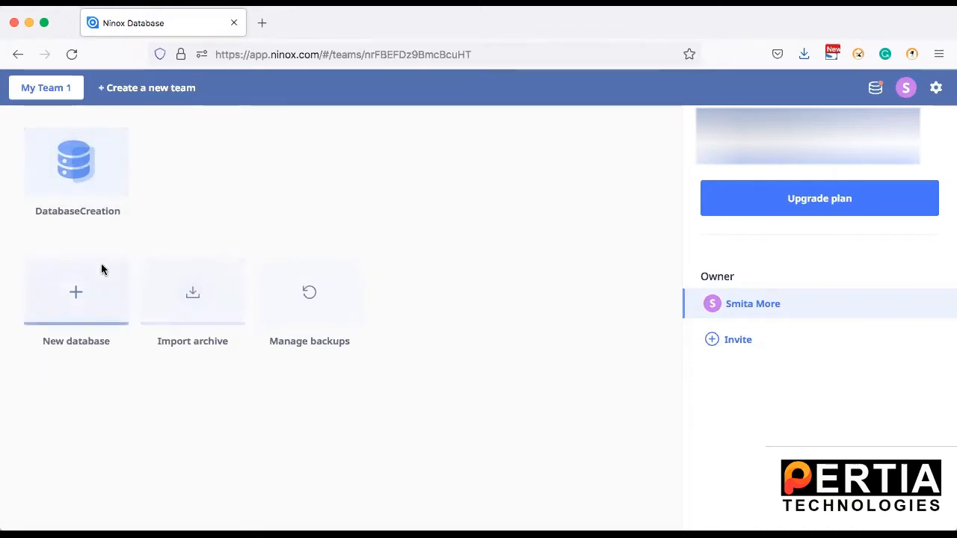
click(75, 164)
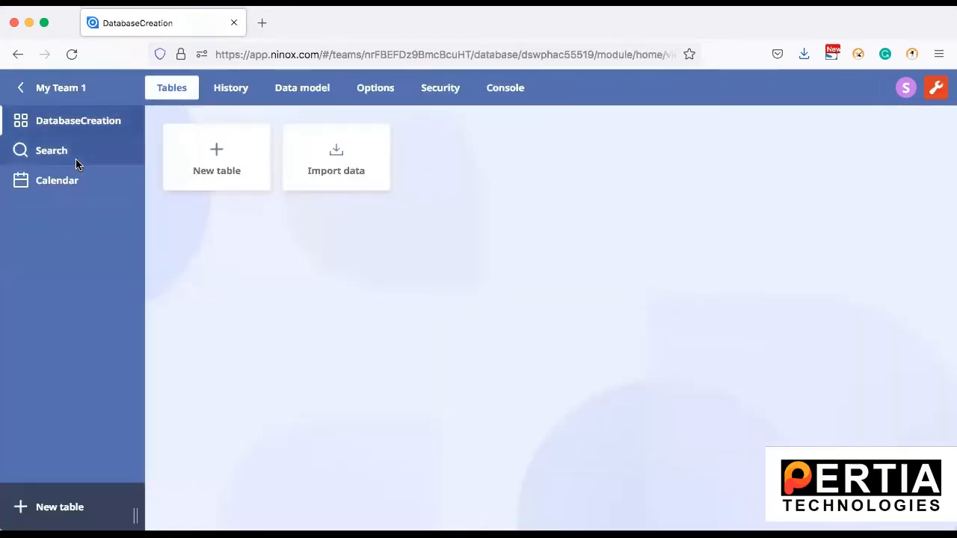
Create a new table and name it 'Employee'
click(211, 151)
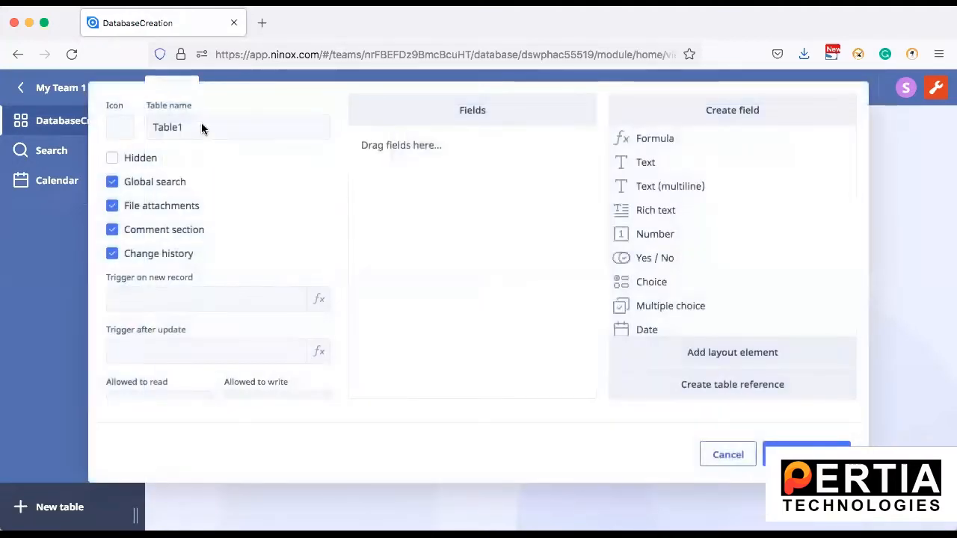
double_click(201, 125)
text(Employee)
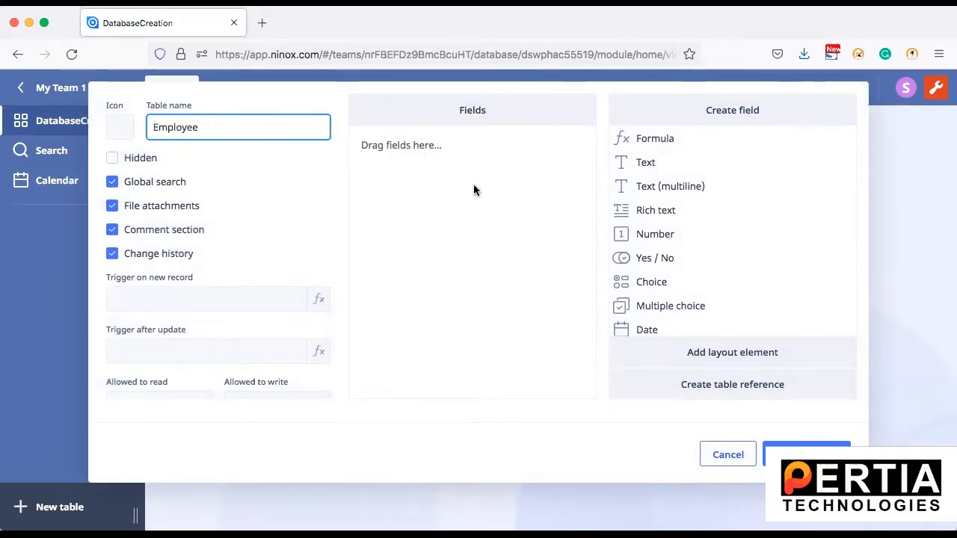
click(454, 212)
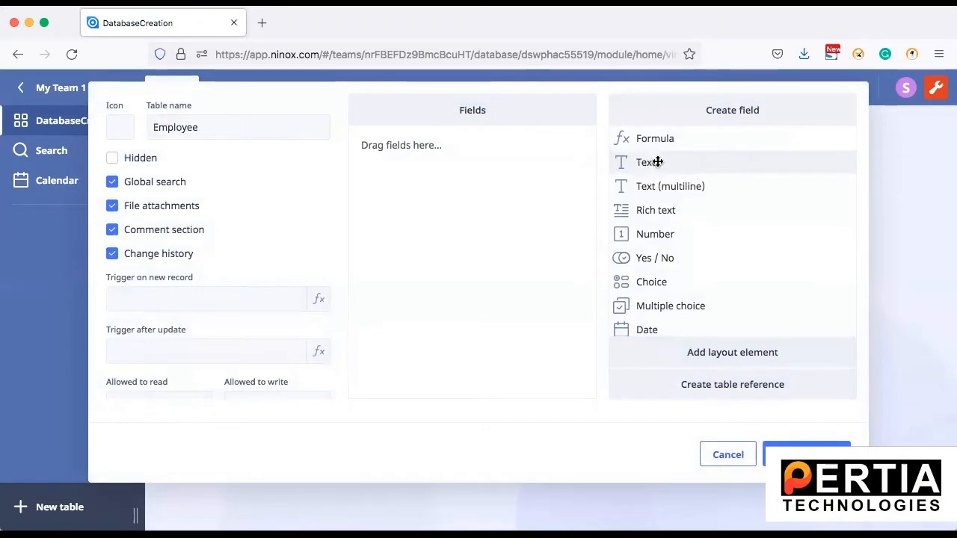
Add two text fields named First Name and Last Name
drag(656, 162, 412, 152)
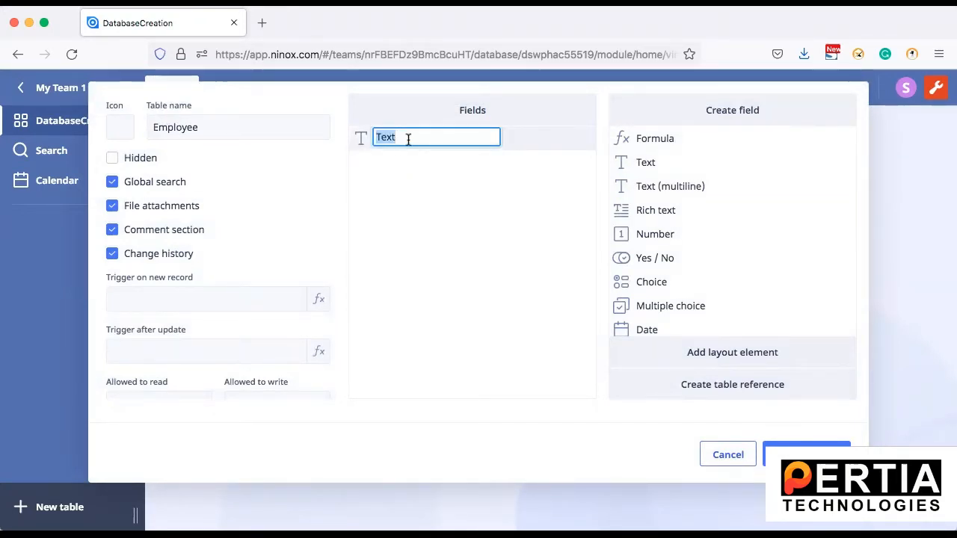
text(First Name)
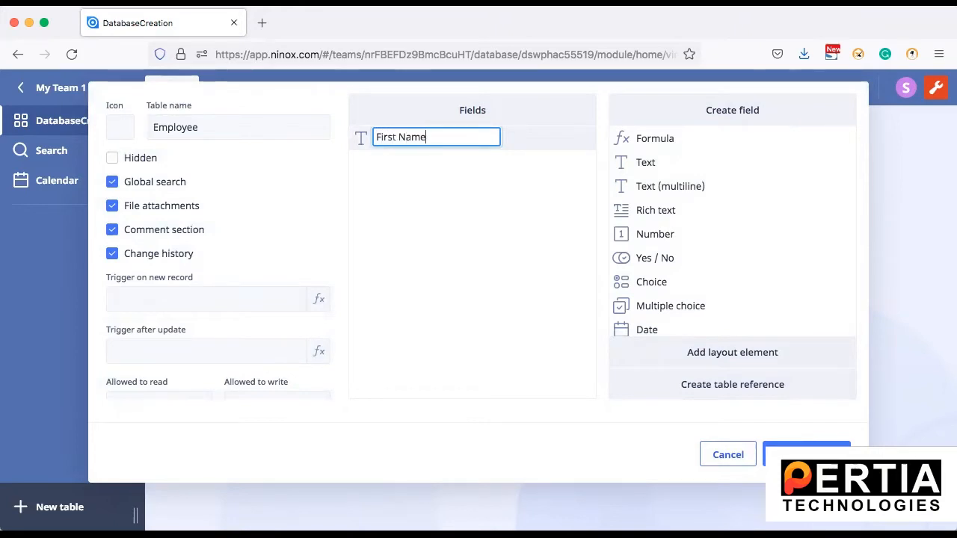
click(476, 217)
drag(664, 165, 411, 196)
text(Last Name)
key(Return)
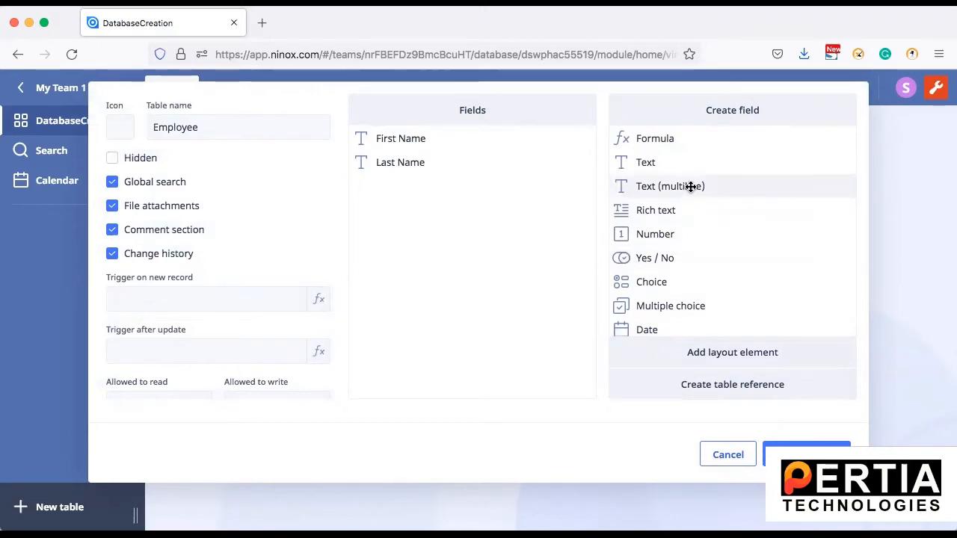
Add a multiline text field named Address
drag(675, 187, 421, 192)
text(Address)
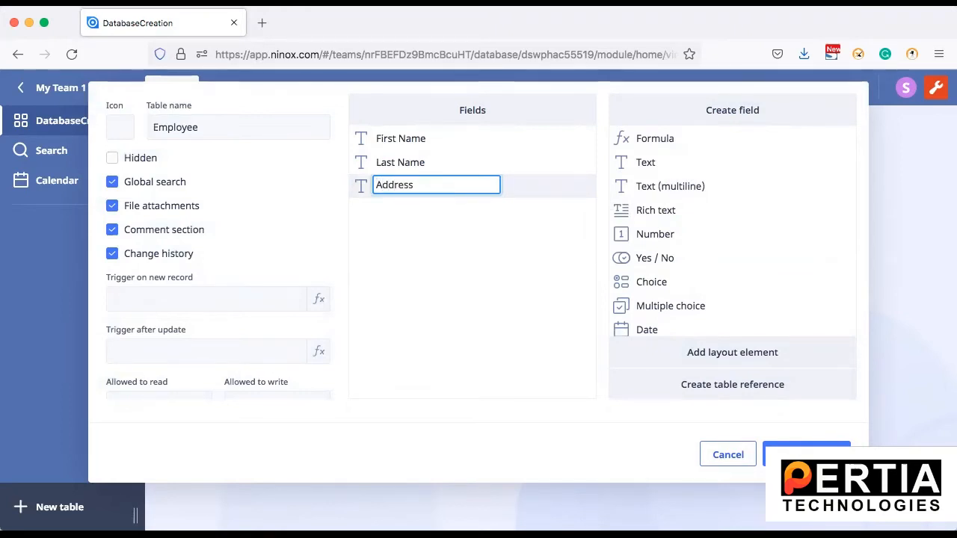
click(436, 288)
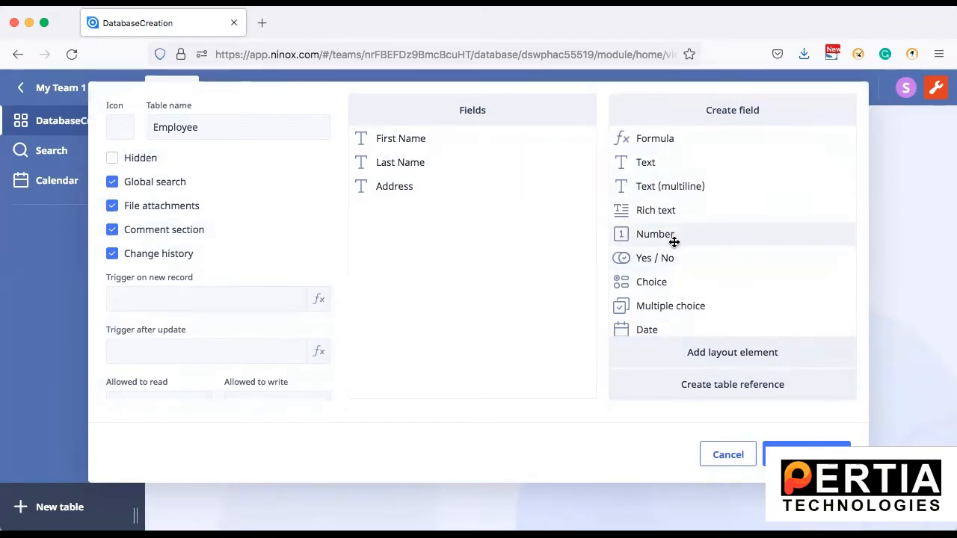
scroll(656, 278, down, 1)
scroll(657, 278, down, 3)
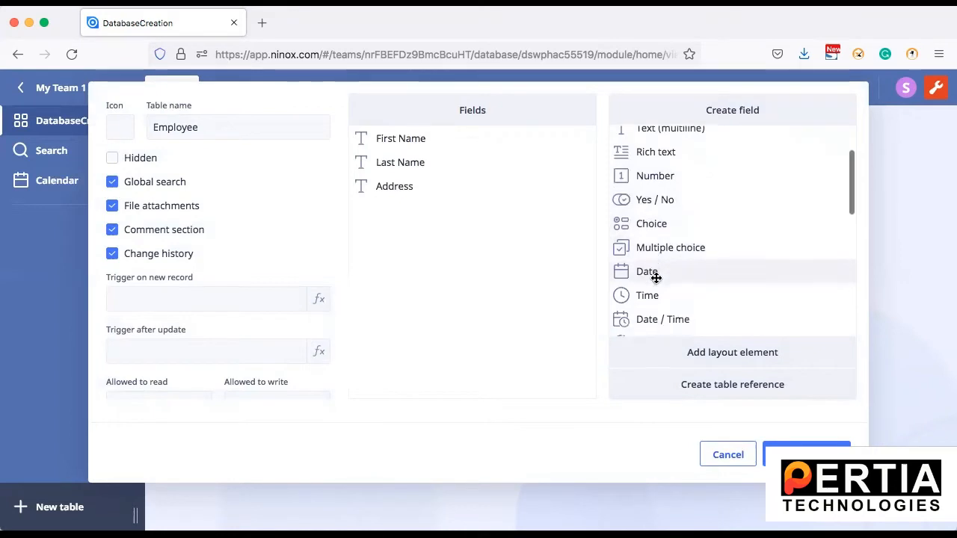
scroll(657, 278, down, 2)
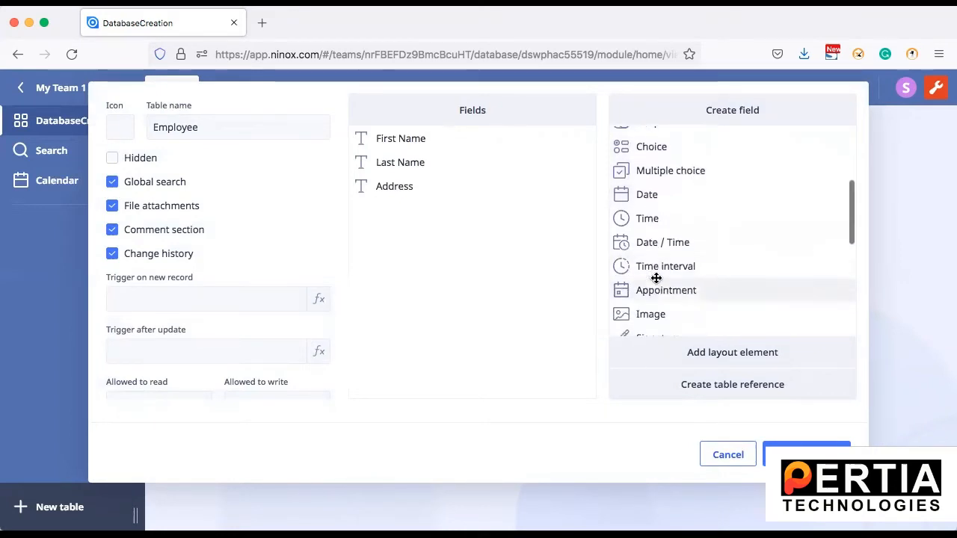
scroll(656, 278, down, 1)
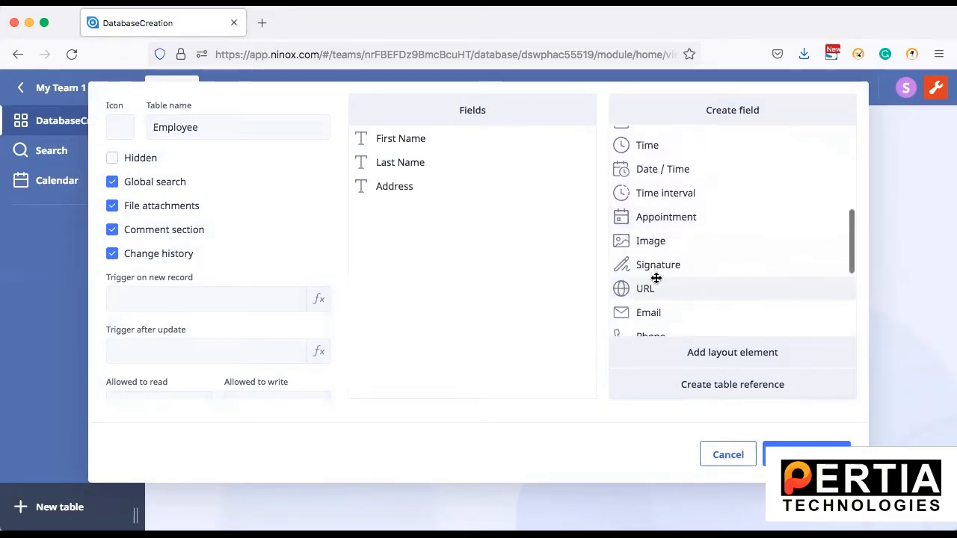
Add an image field at the top named Profilepic
drag(649, 239, 399, 135)
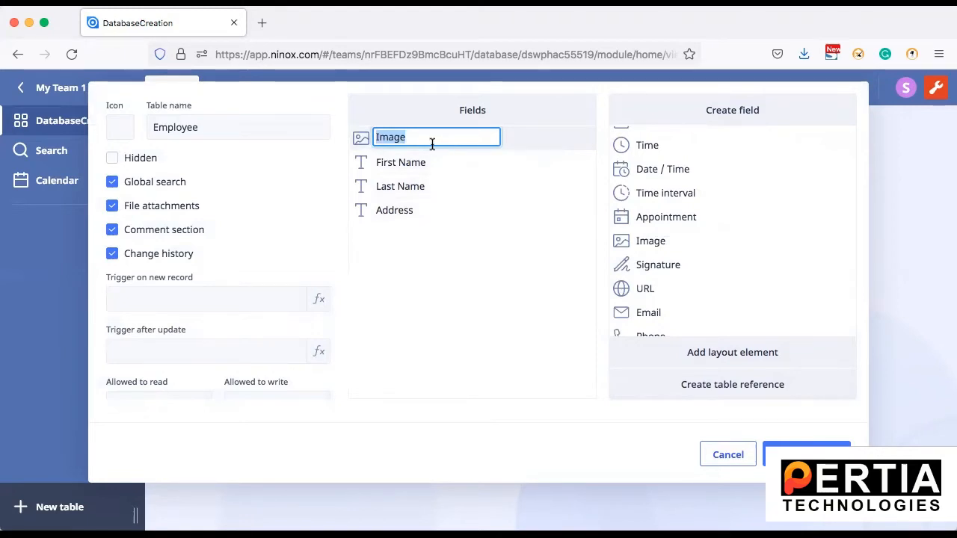
text(Profilepic)
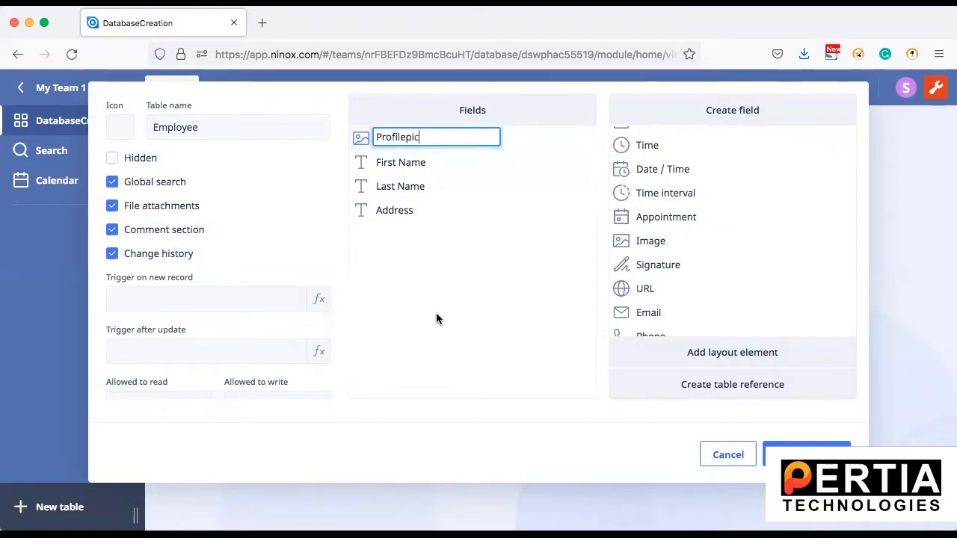
key(Return)
scroll(687, 280, down, 2)
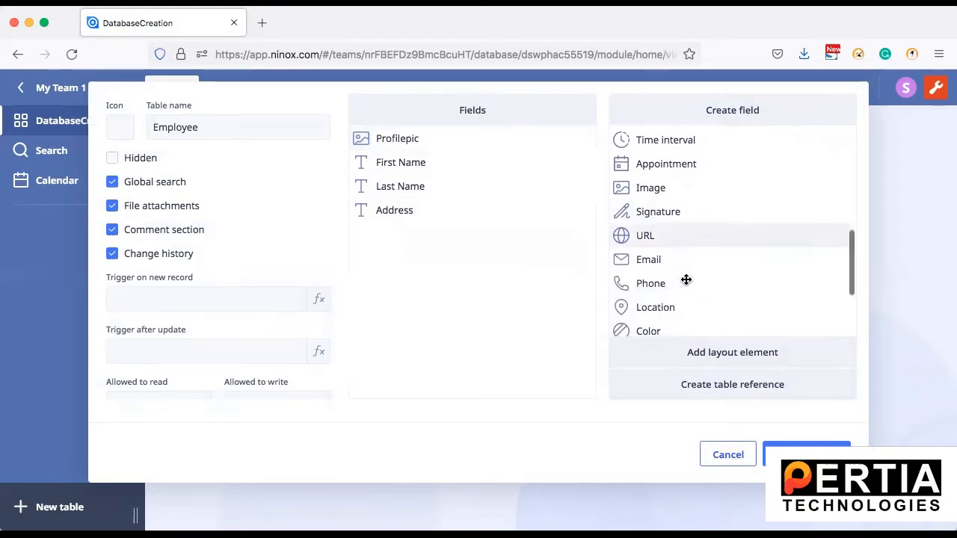
Add Email, Phone and Location fields below Address
drag(669, 258, 423, 244)
click(432, 297)
drag(635, 284, 374, 259)
drag(630, 306, 364, 278)
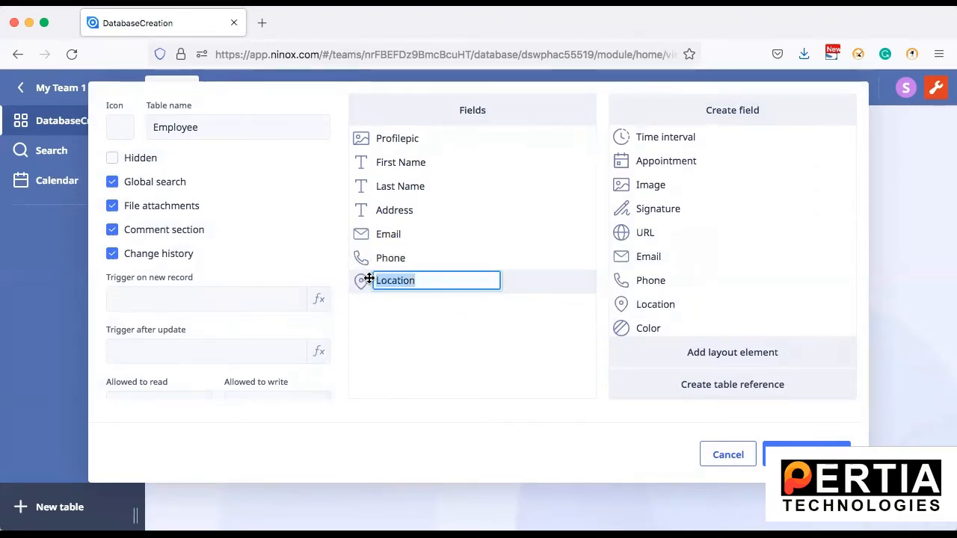
scroll(709, 256, down, 2)
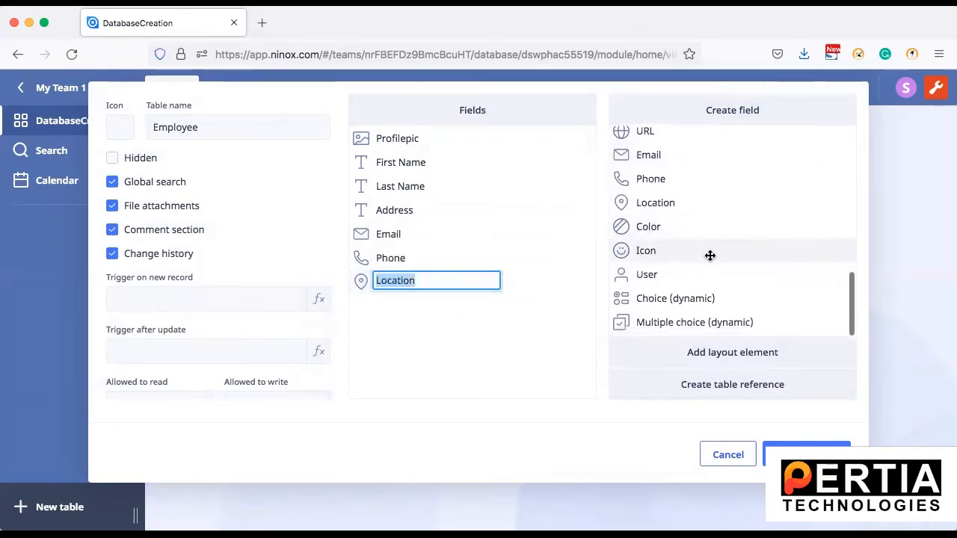
scroll(709, 256, up, 3)
scroll(710, 256, up, 4)
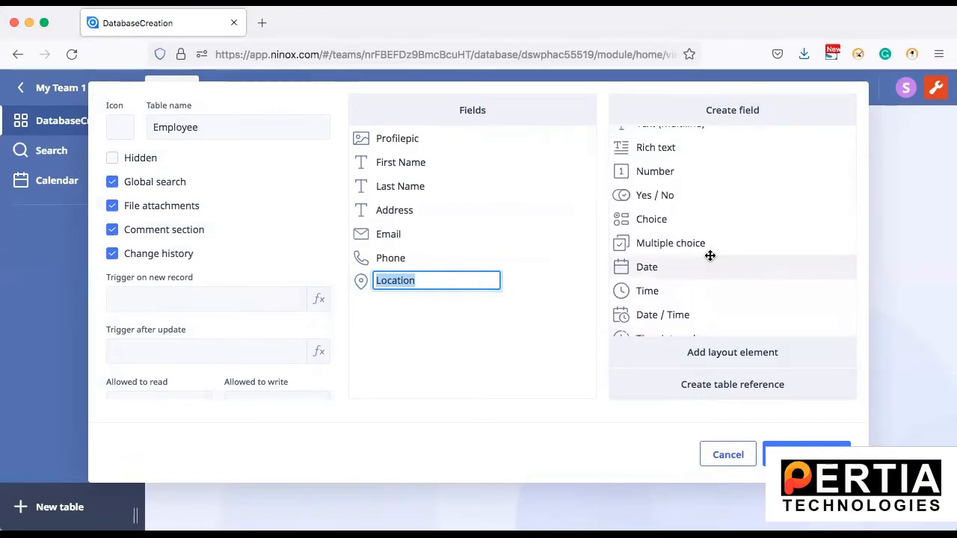
Add a multiple-choice field named Technology and save the Employee table
drag(674, 243, 416, 307)
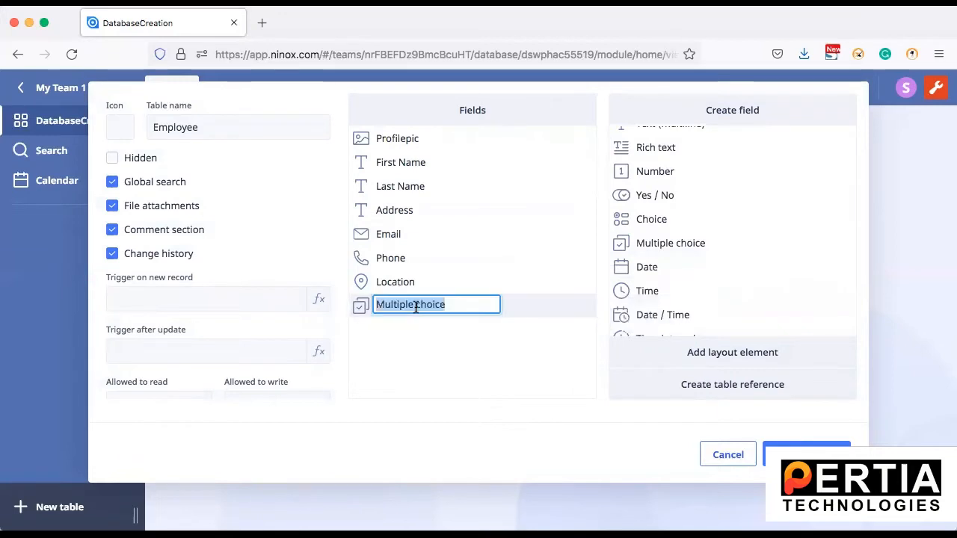
text(Technology)
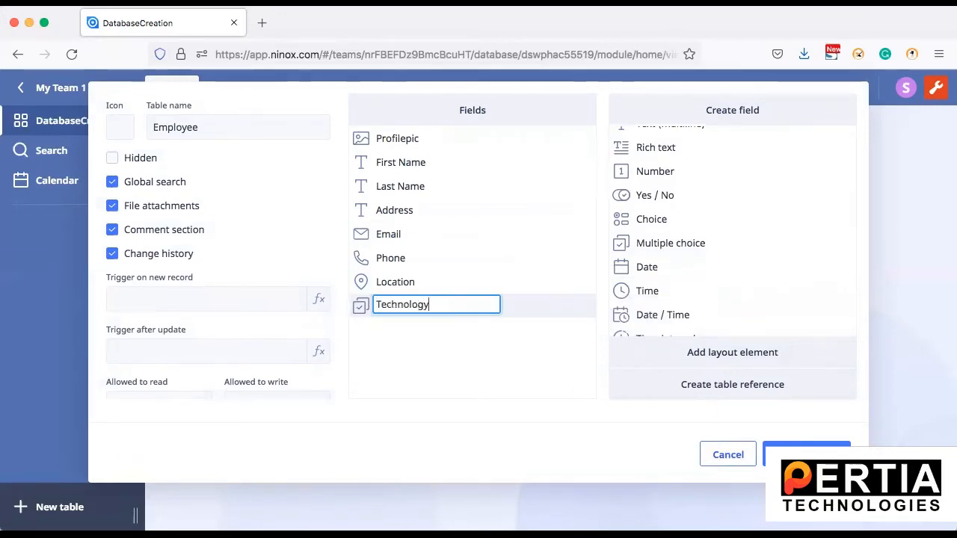
click(525, 378)
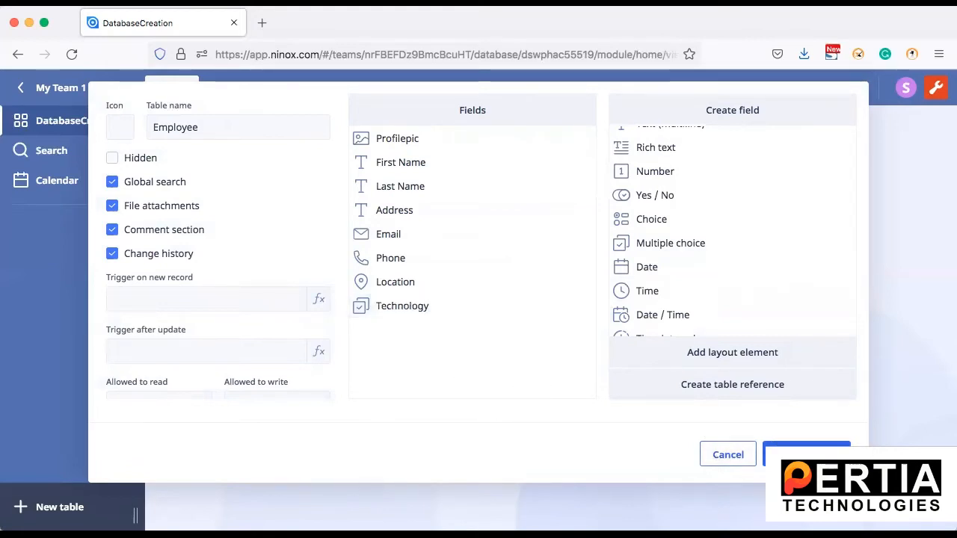
click(806, 455)
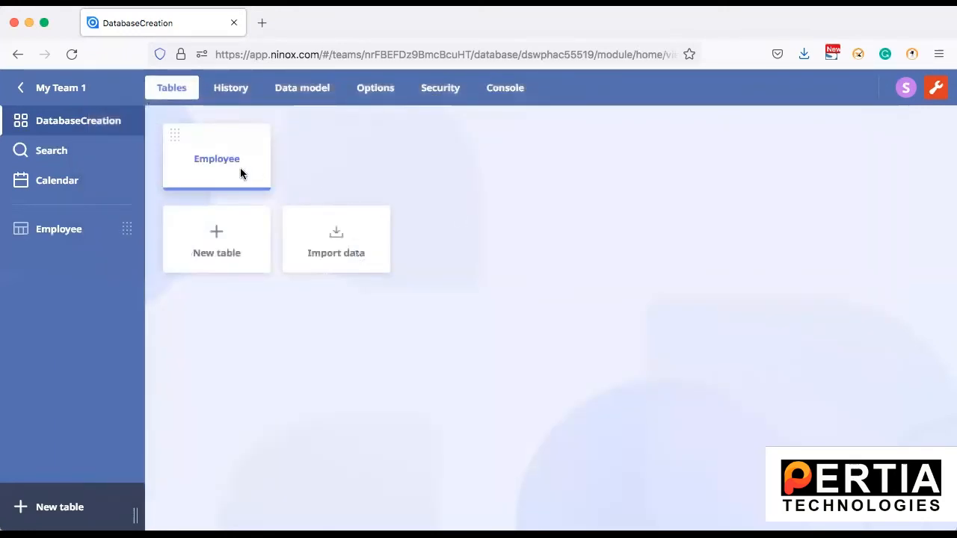
Add a blank record to the Employee table, widen its form, and choose a Profilepic image
click(216, 160)
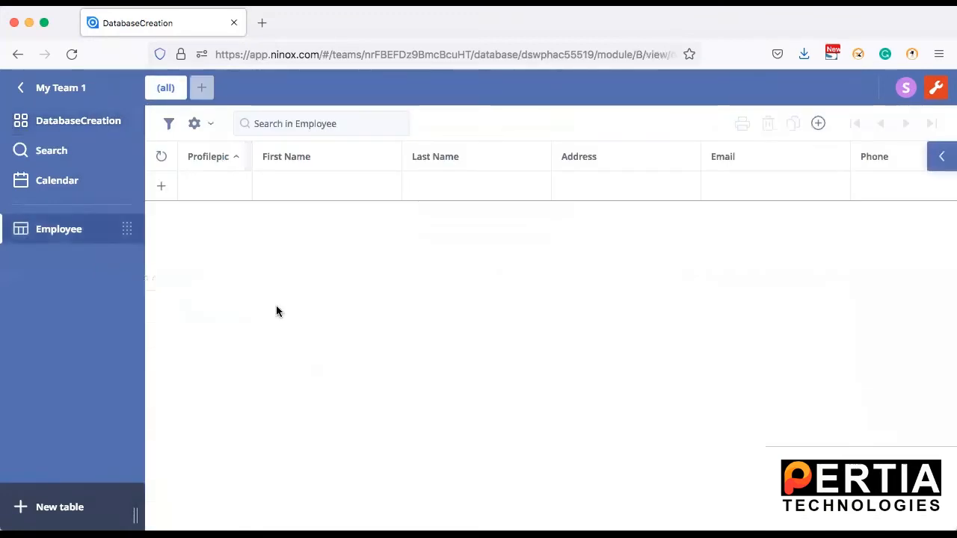
click(214, 187)
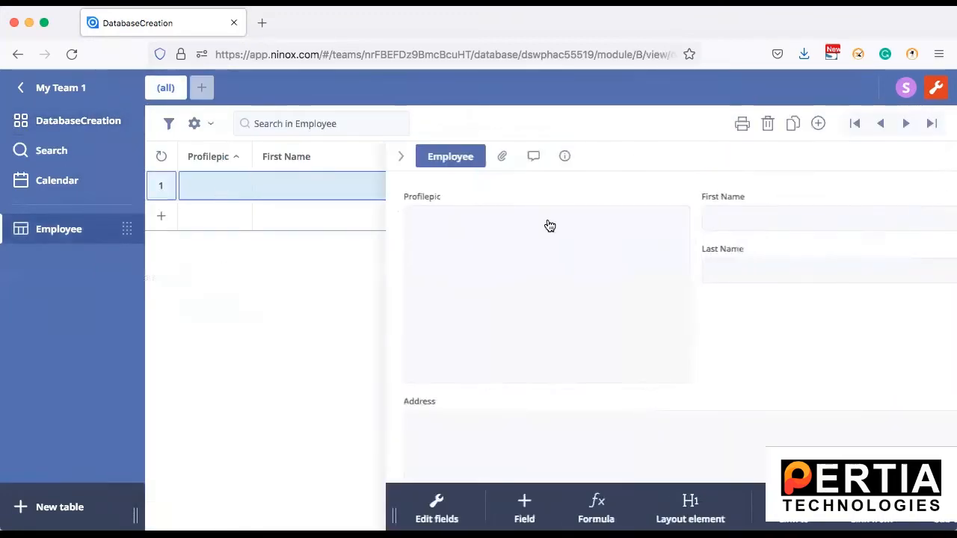
click(276, 284)
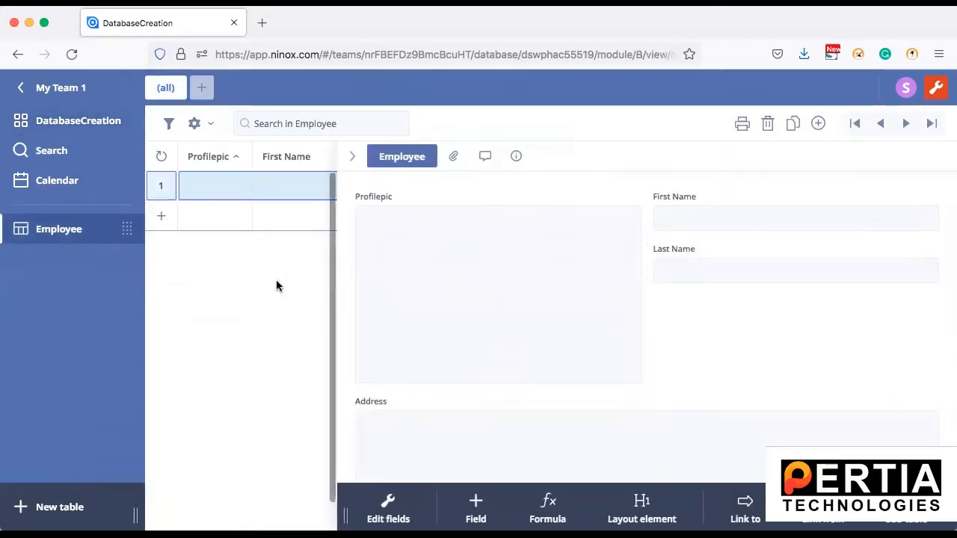
drag(342, 280, 239, 287)
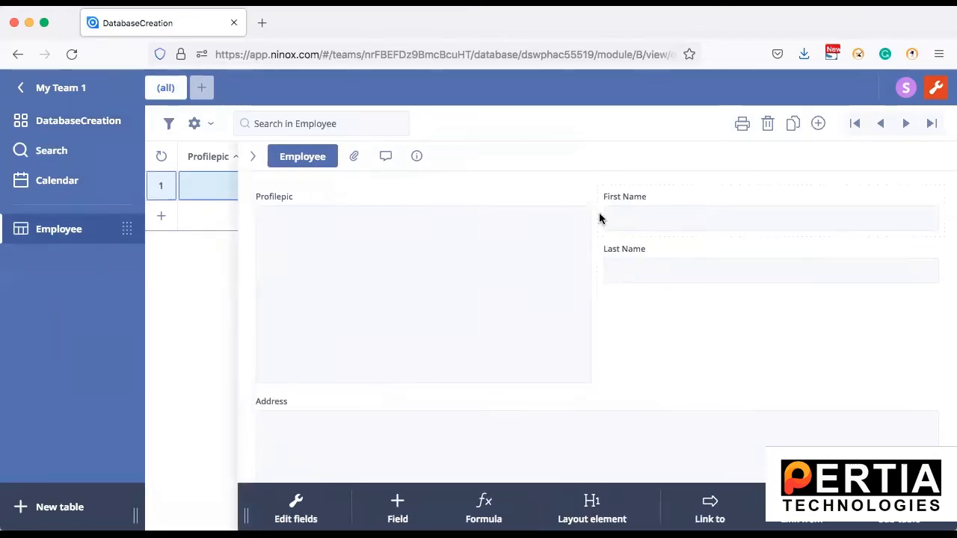
click(499, 283)
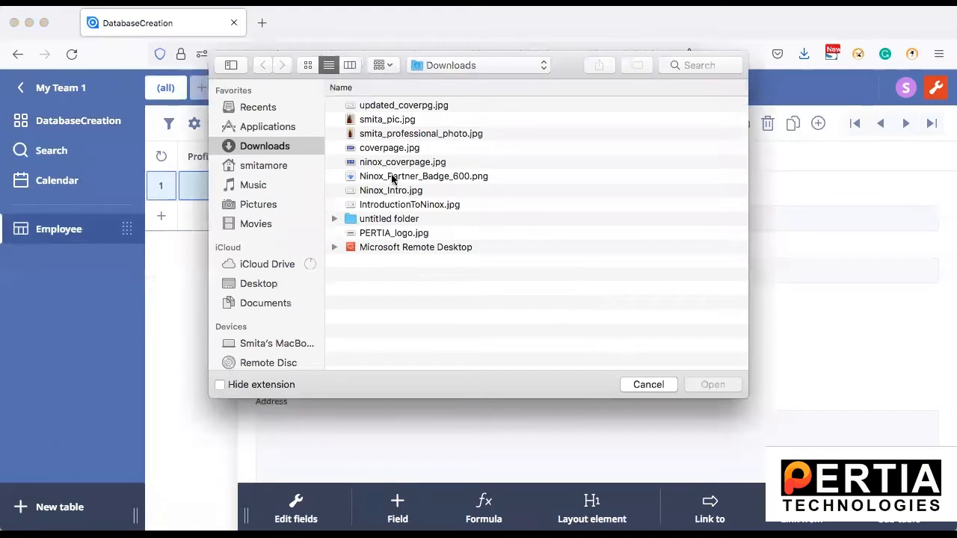
Upload the portrait photo from Downloads into the Profilepic field
click(399, 121)
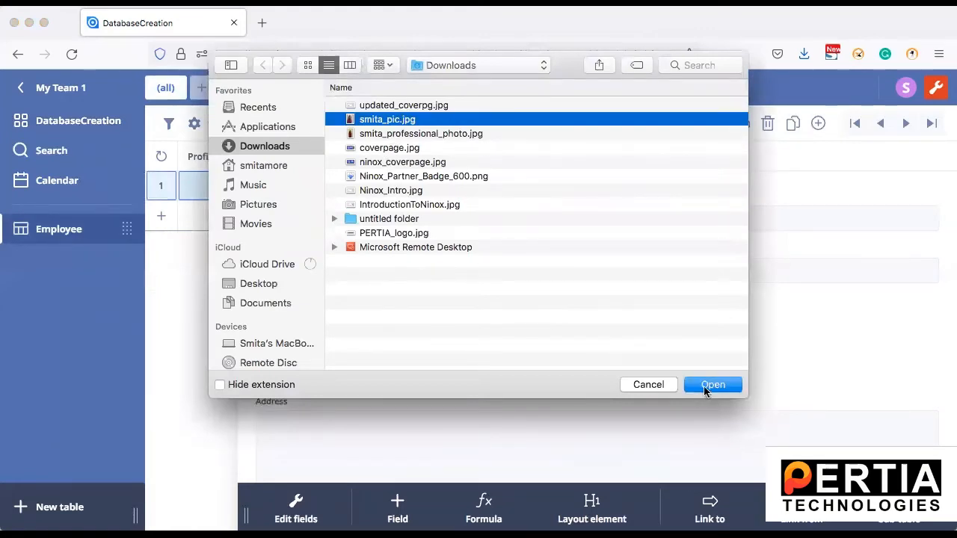
click(711, 385)
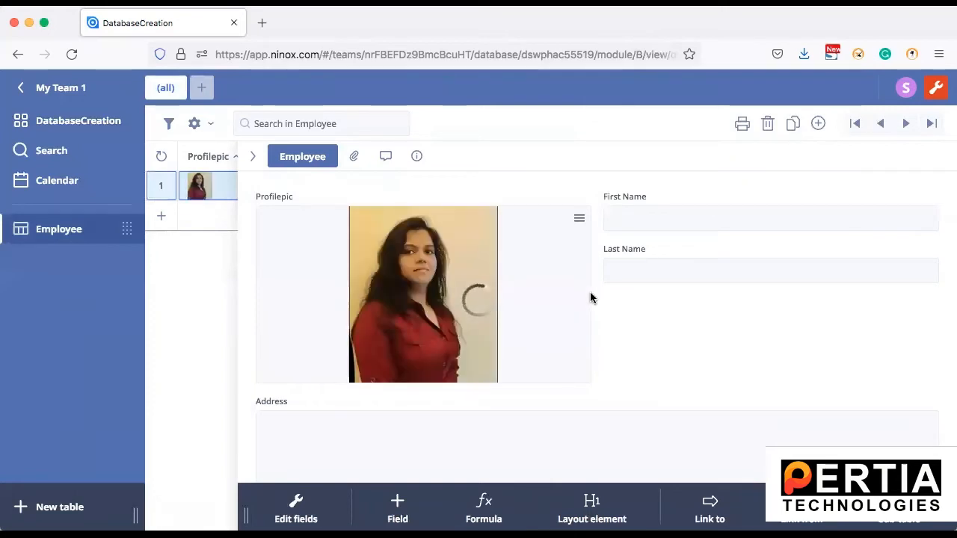
Narrow the profile picture, First Name and Last Name fields so they fit side by side
click(469, 192)
drag(596, 288, 409, 302)
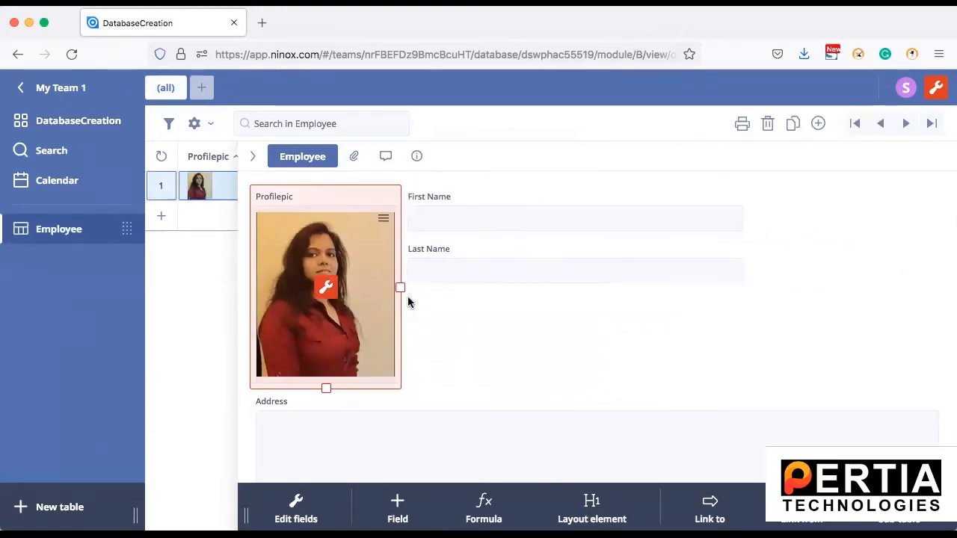
click(545, 330)
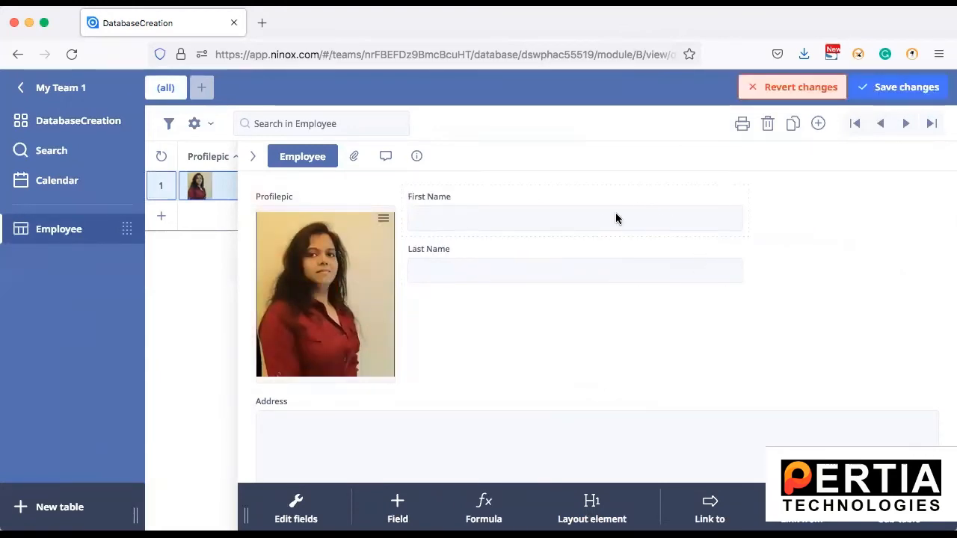
click(684, 195)
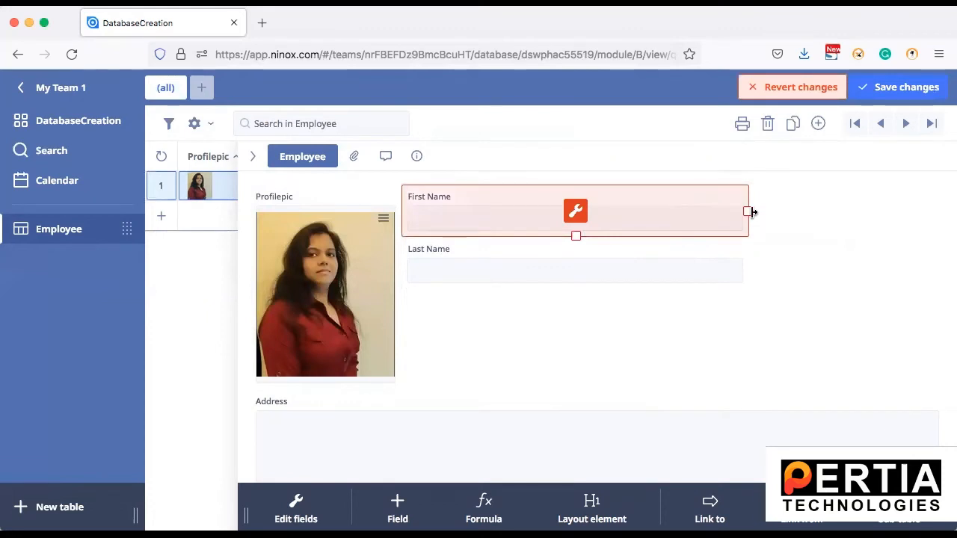
drag(749, 212, 583, 224)
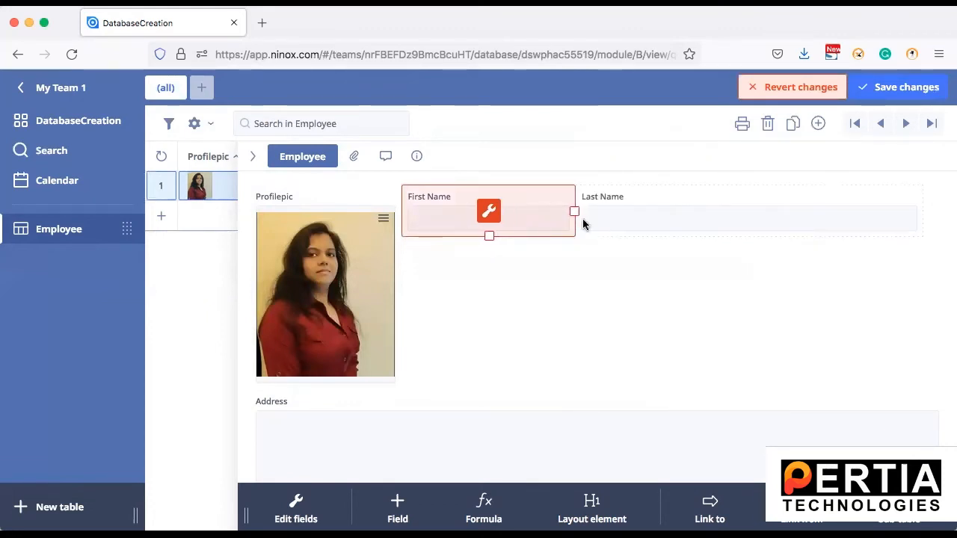
click(846, 192)
drag(922, 211, 741, 221)
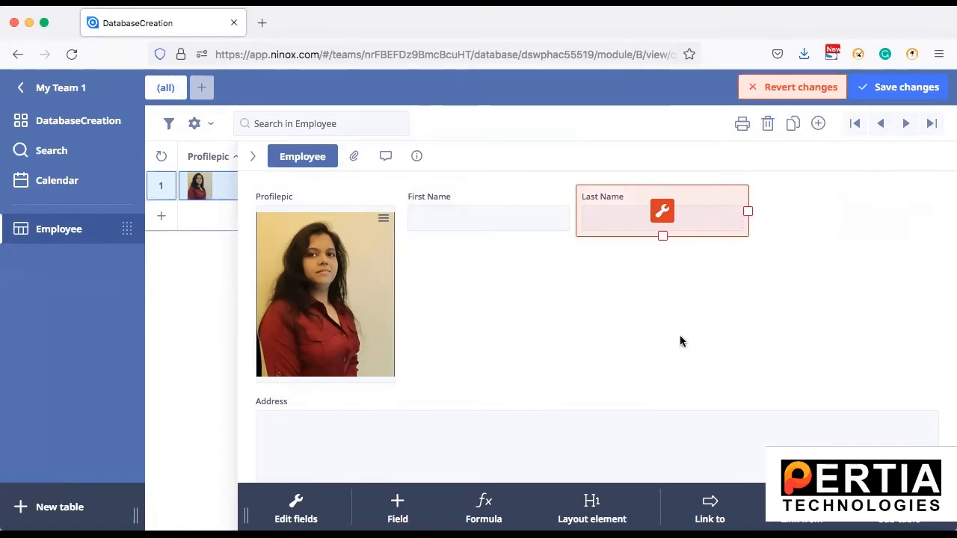
Narrow the Address field so it moves beside the photo
scroll(680, 341, down, 2)
click(628, 314)
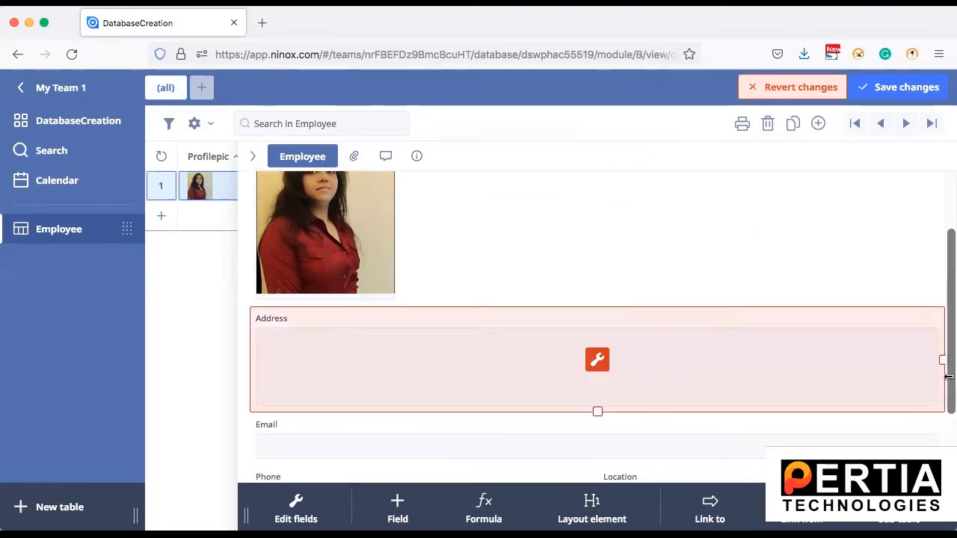
drag(942, 358, 613, 397)
scroll(792, 281, up, 2)
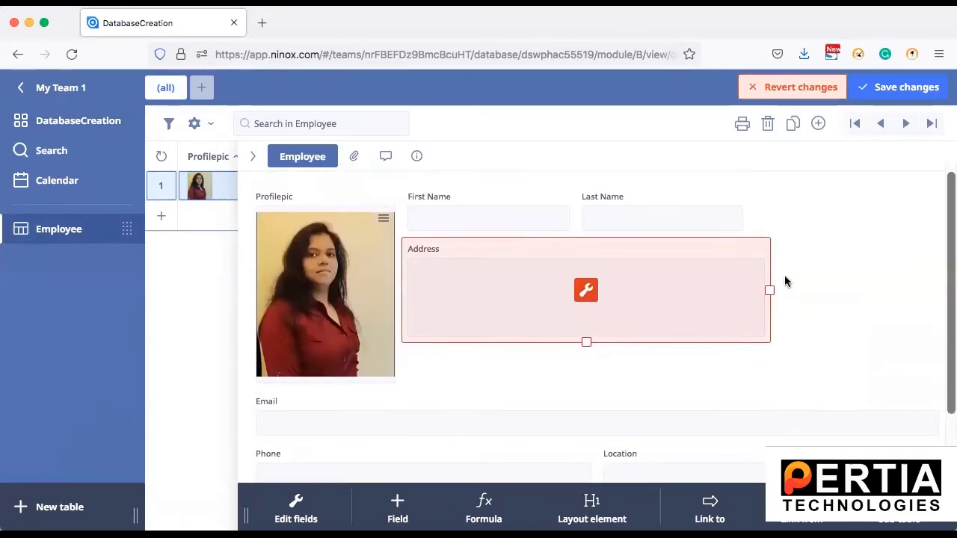
drag(770, 289, 747, 289)
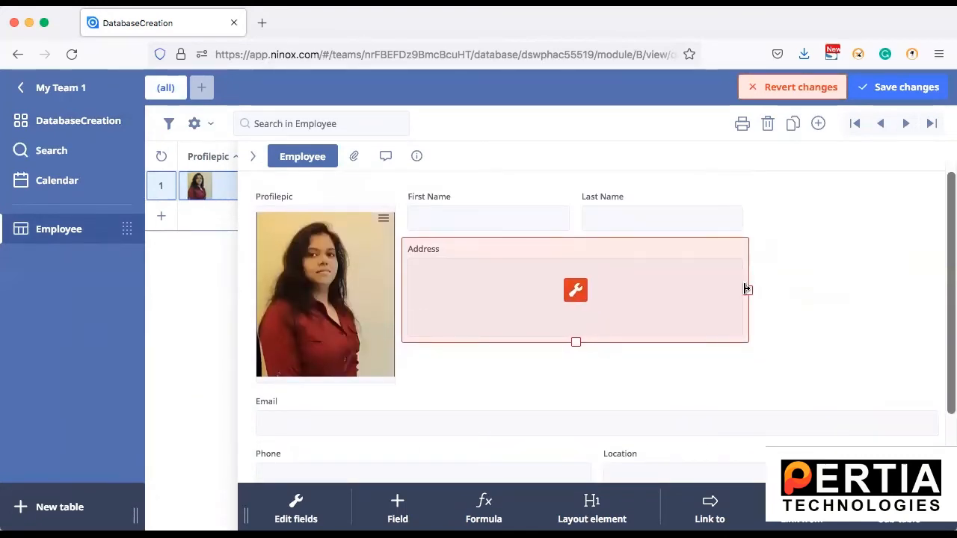
scroll(643, 394, down, 2)
Narrow Email, Phone and Location so all three sit on one row
click(580, 336)
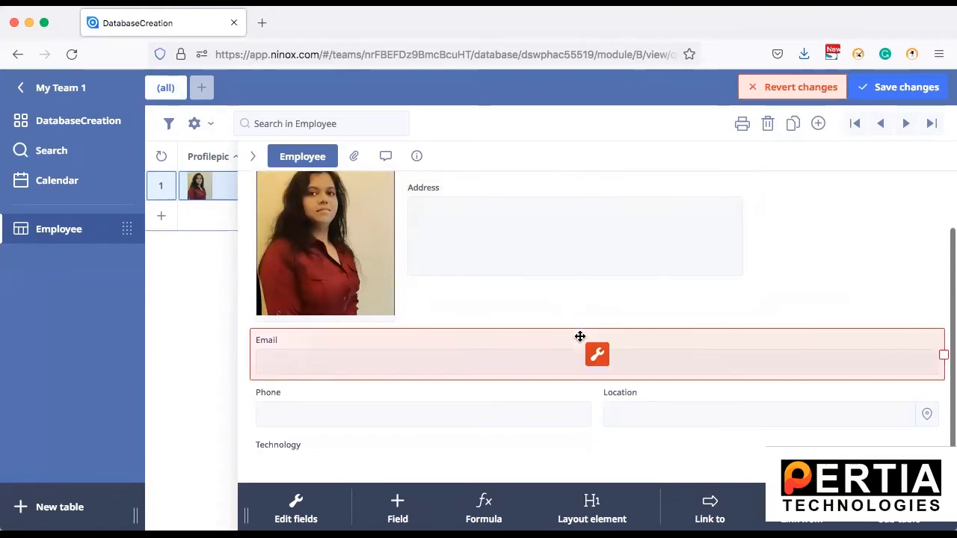
drag(944, 356, 573, 389)
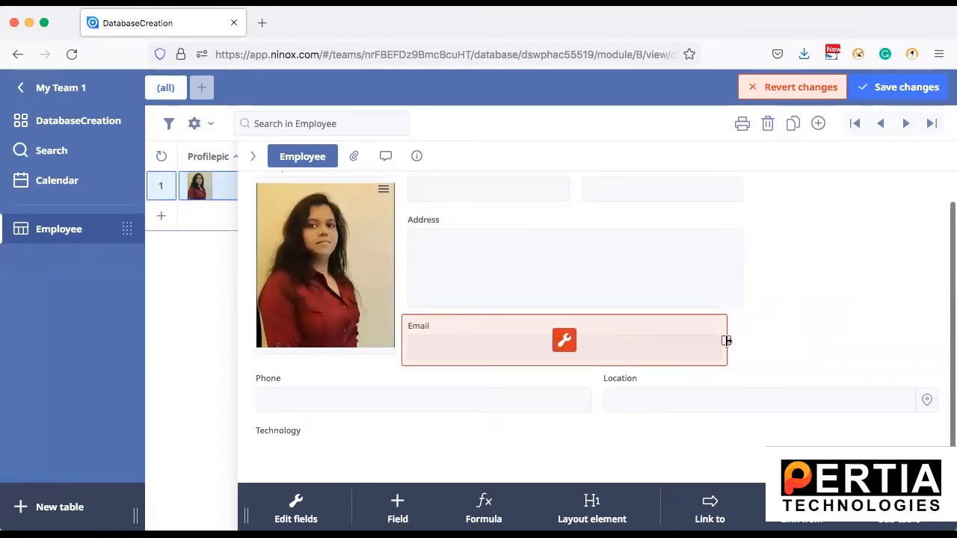
drag(726, 340, 624, 344)
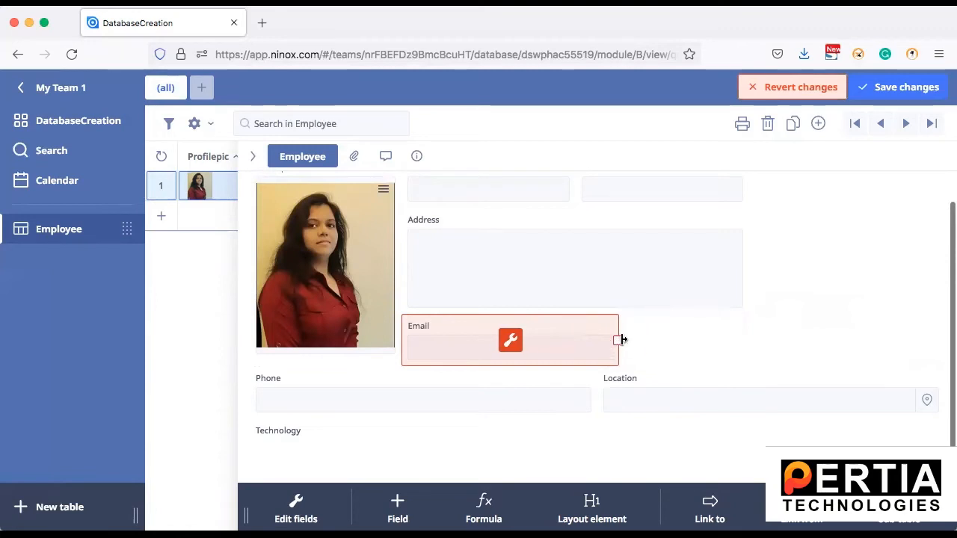
click(404, 374)
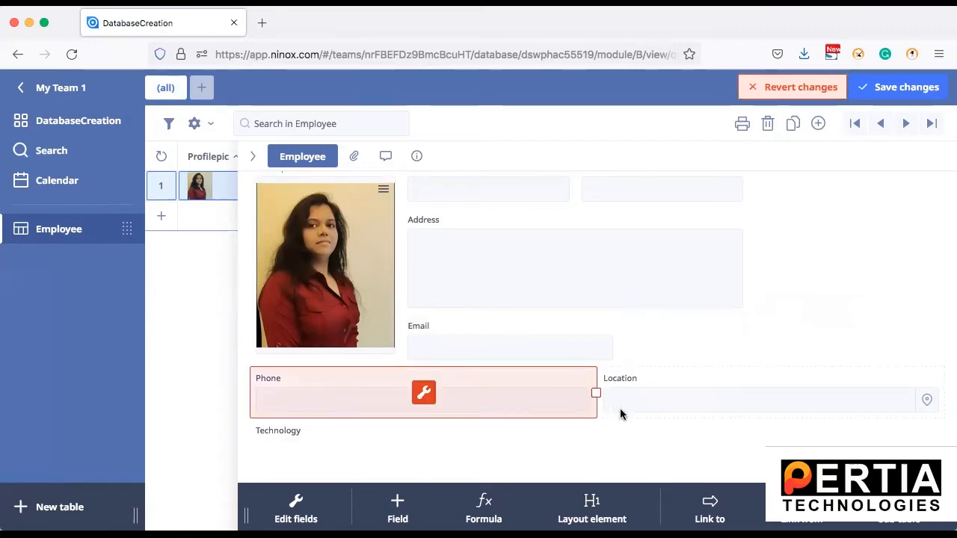
drag(596, 392, 445, 398)
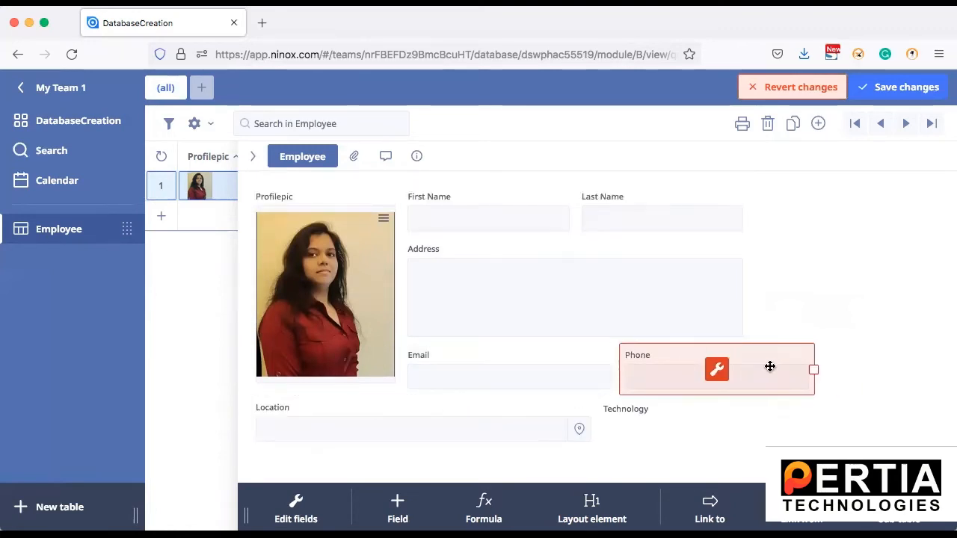
drag(813, 370, 767, 369)
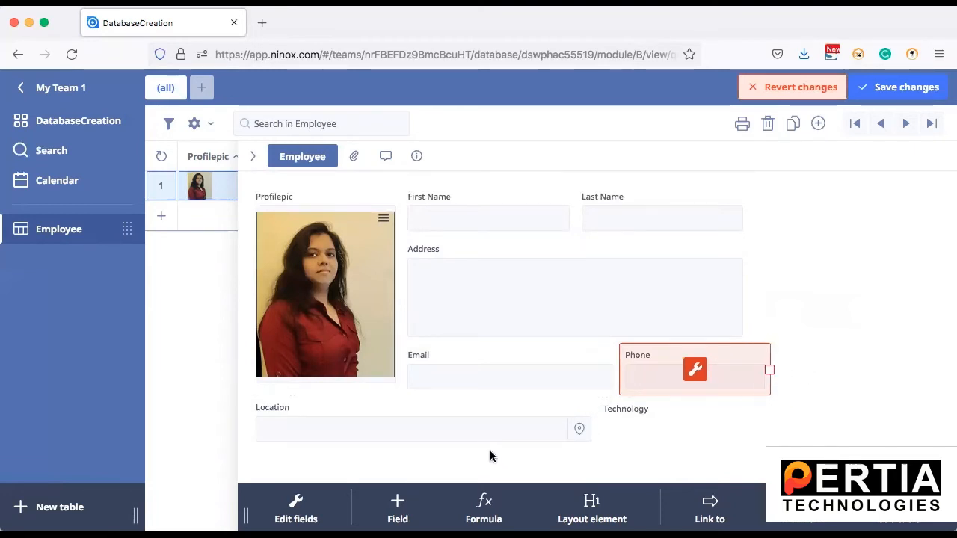
click(446, 402)
drag(596, 424, 399, 444)
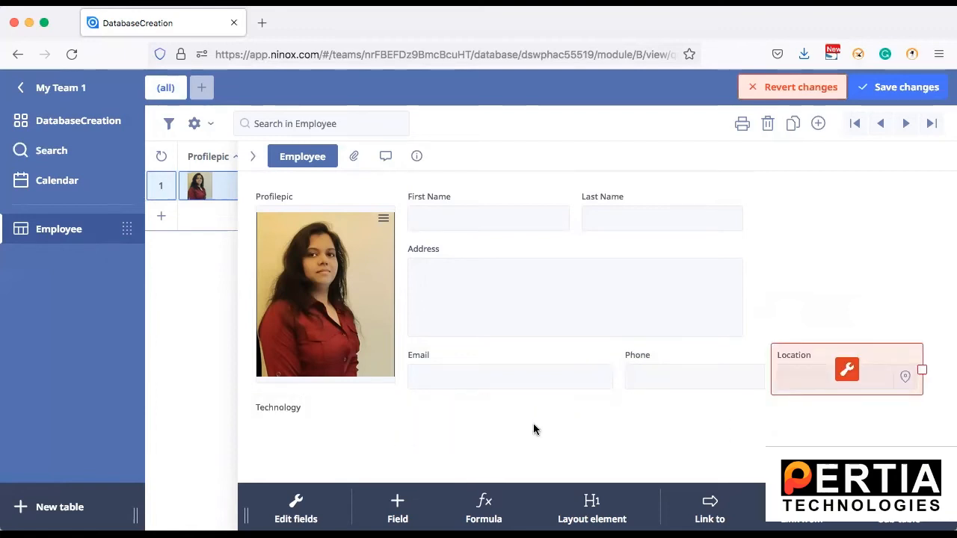
click(790, 230)
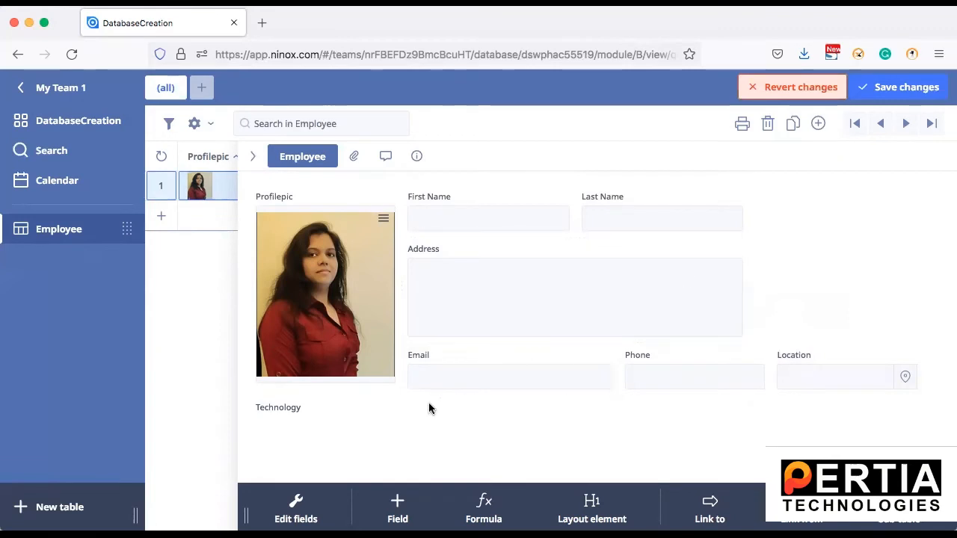
Enter the employee's first name, last name and address
click(440, 216)
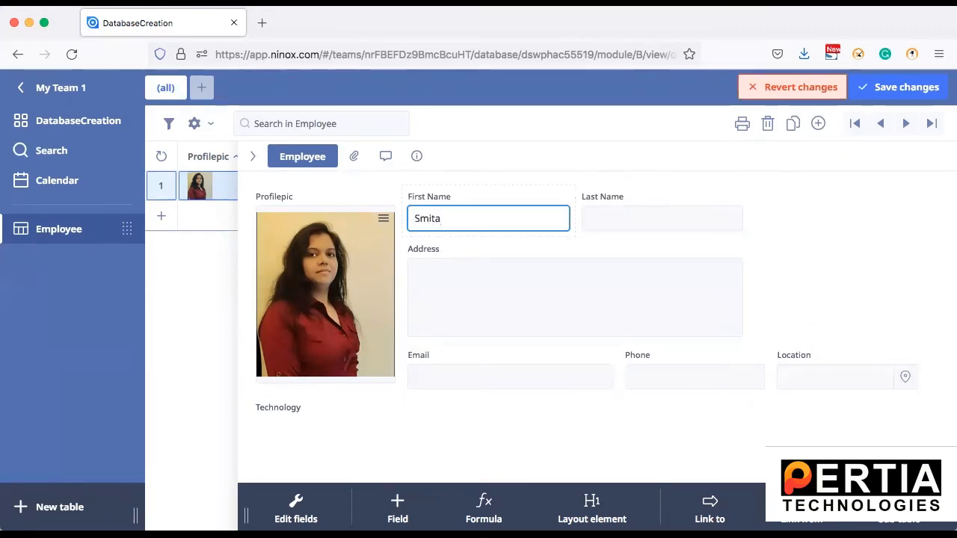
click(638, 218)
text(M)
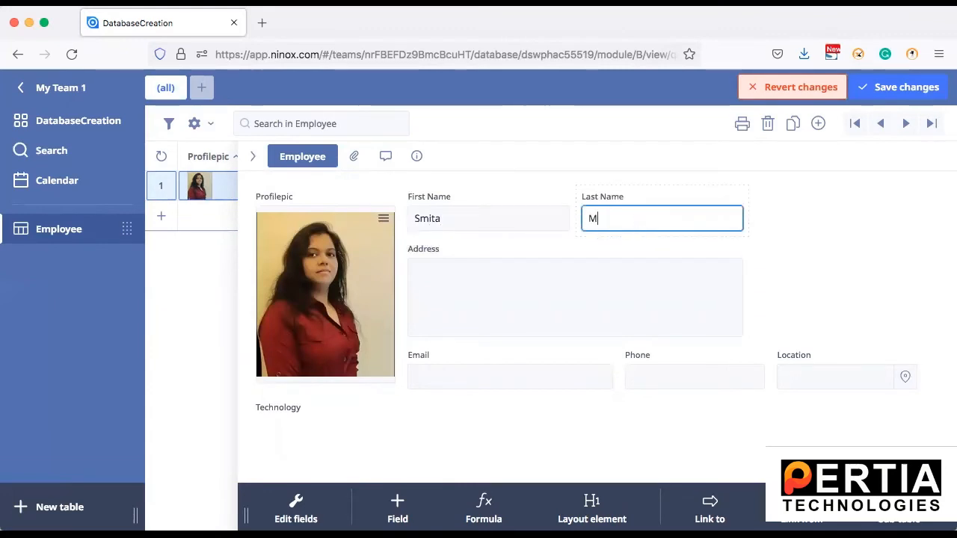
text(ore)
click(602, 276)
text(Pune)
Enter the employee's e-mail address and phone number
click(538, 376)
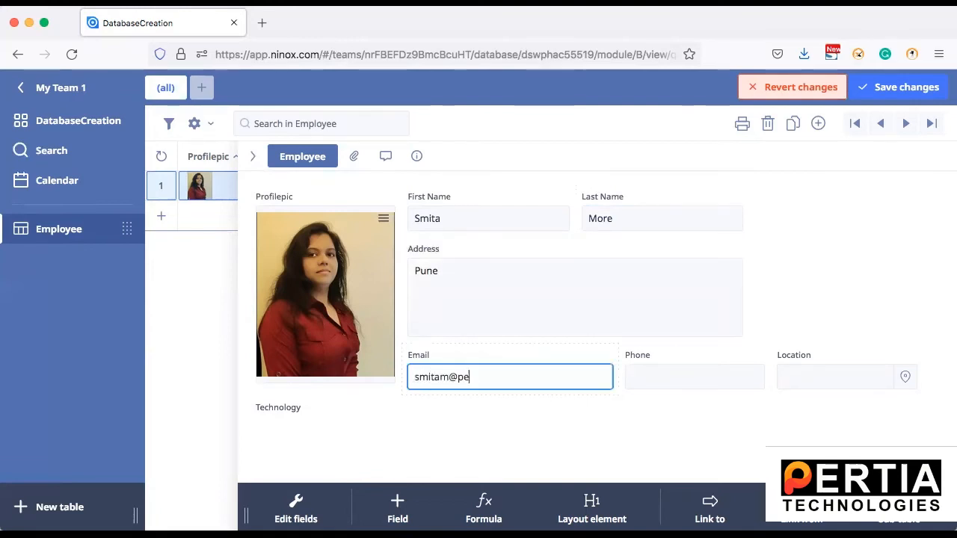
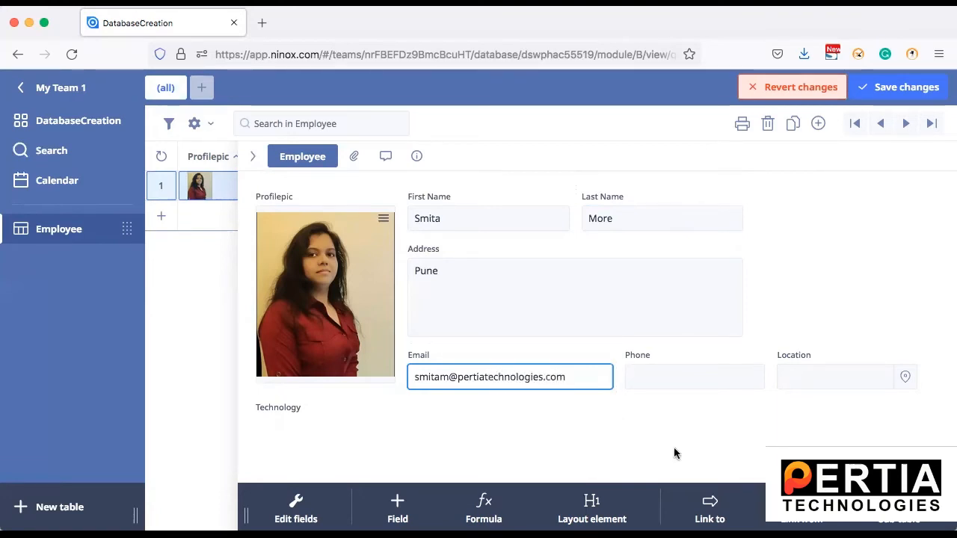
click(694, 372)
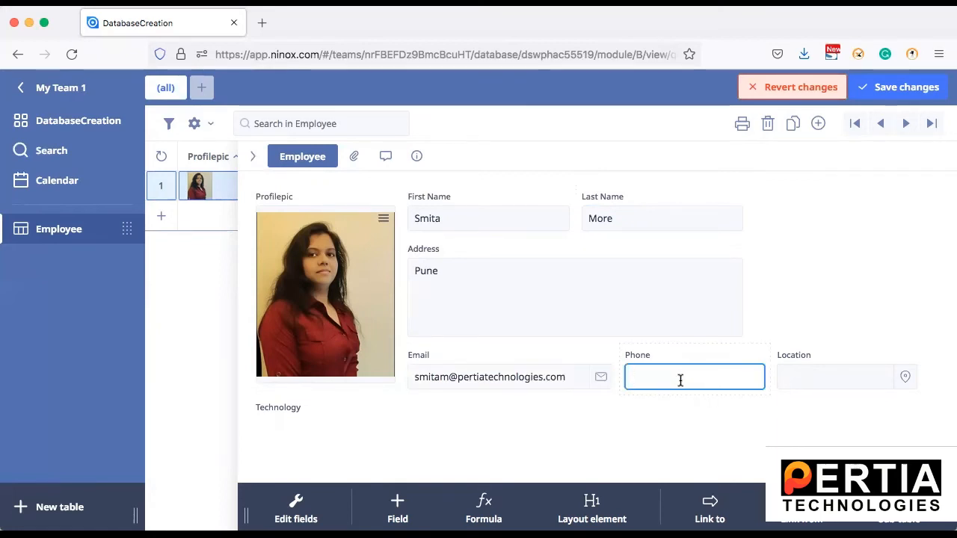
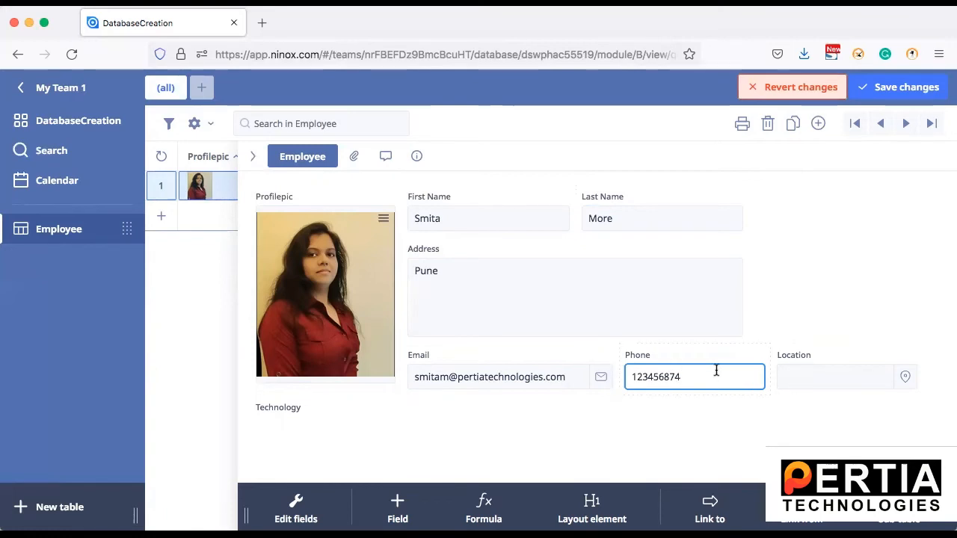
click(806, 383)
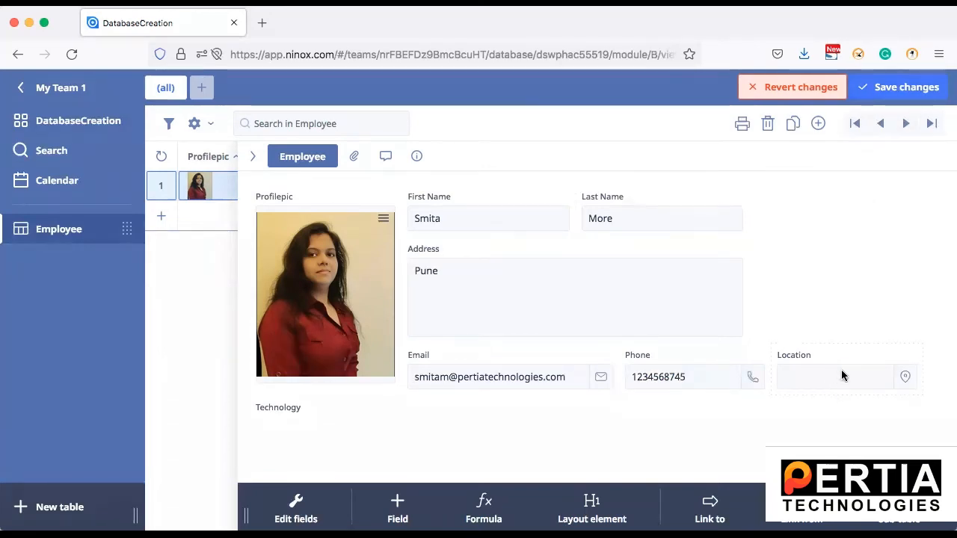
Search 'pune' on the map, pick Pune, Maharashtra, India as Location, and save the record
click(905, 377)
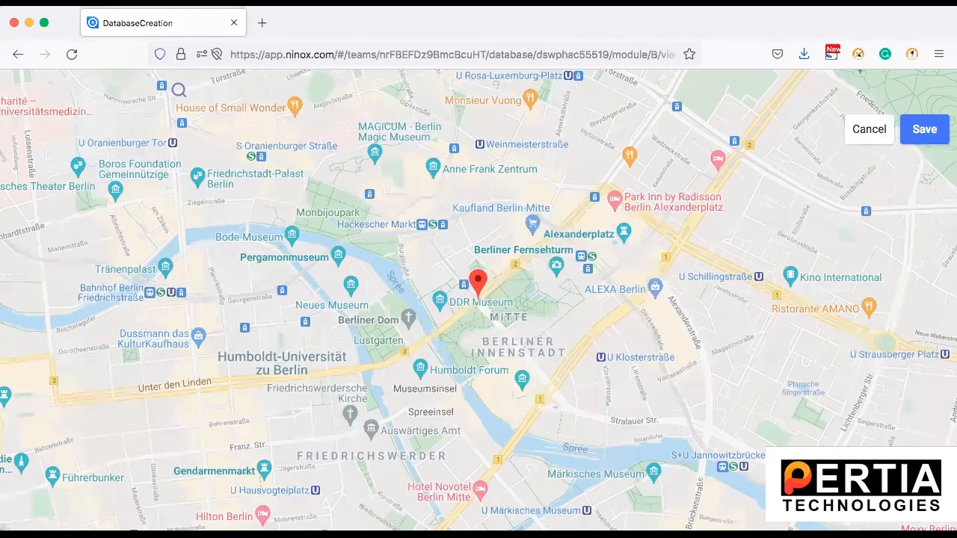
text(pune)
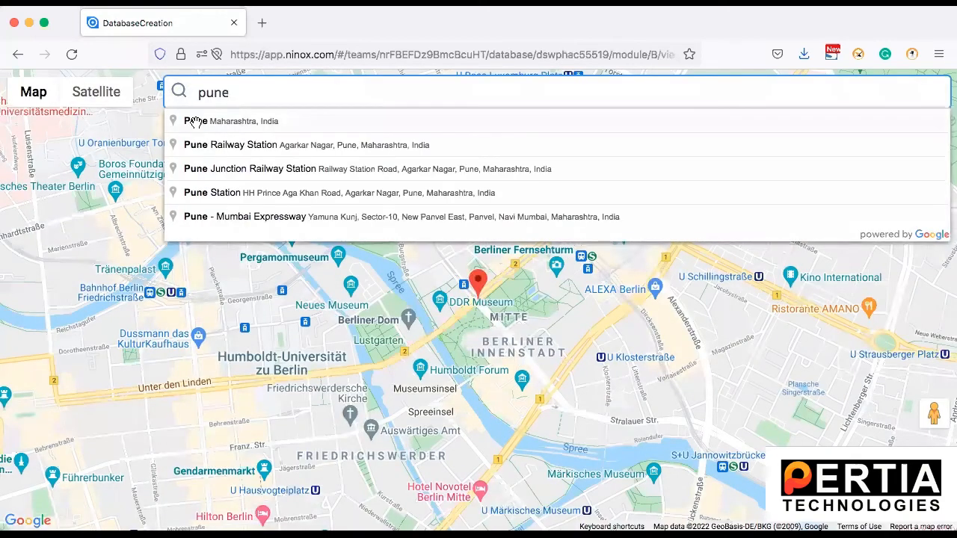
click(194, 122)
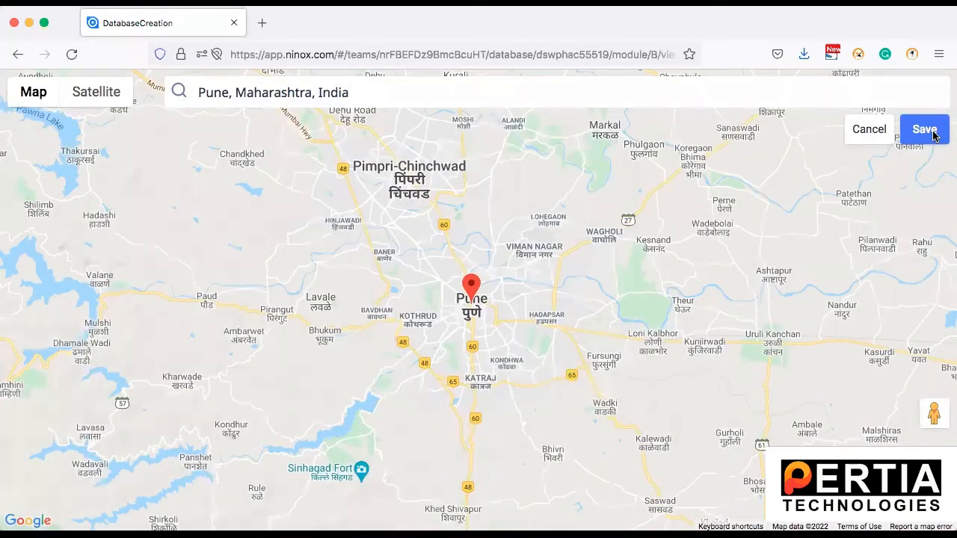
click(927, 132)
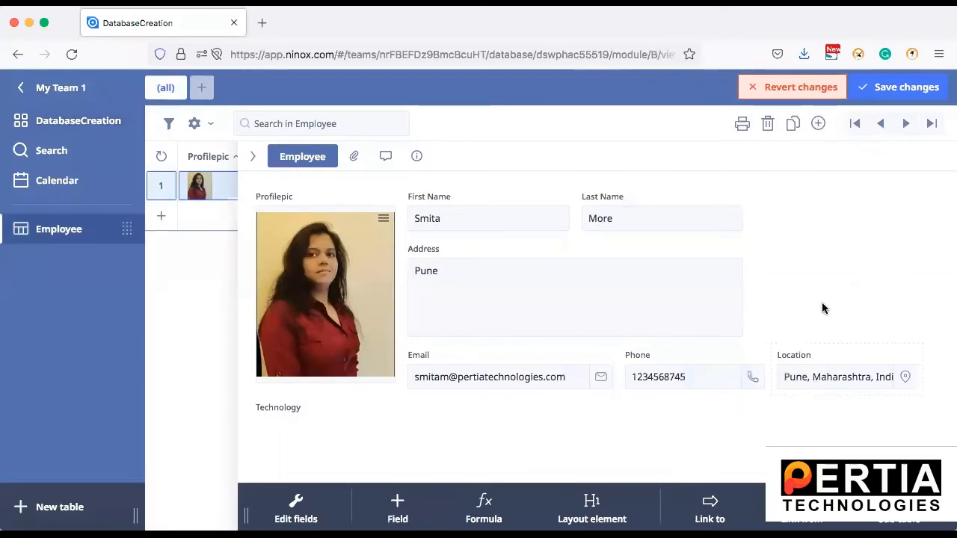
click(904, 89)
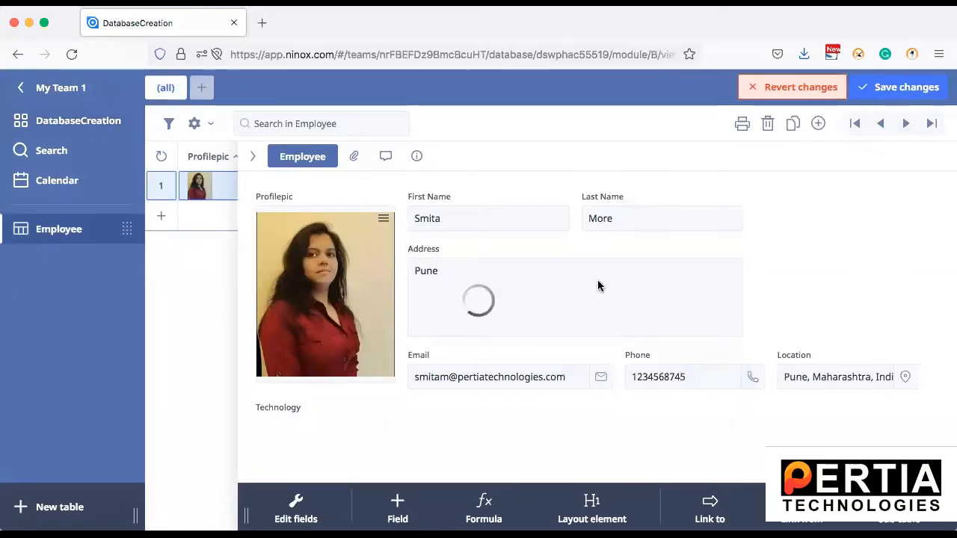
Add Selenium and Java as choice values in the Technology field settings
mouse_move(305, 409)
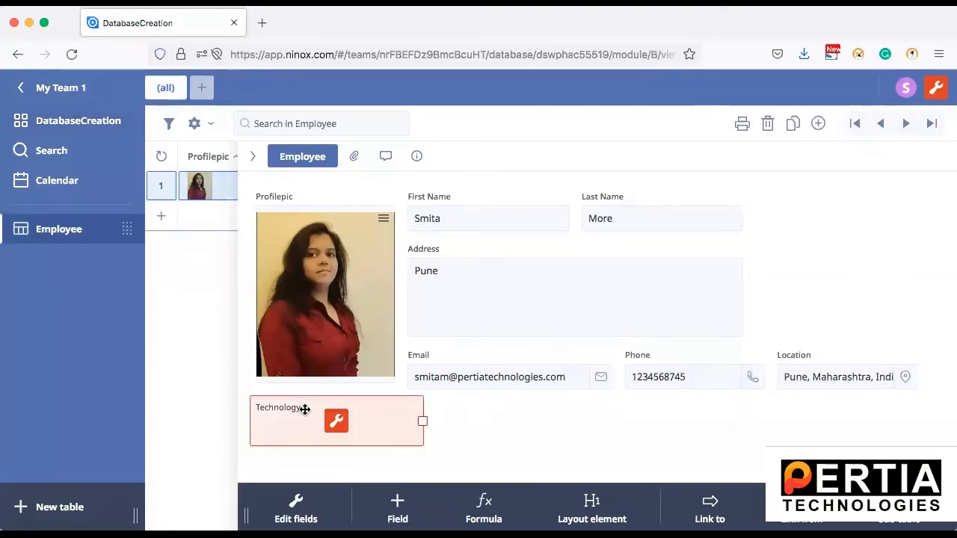
click(336, 421)
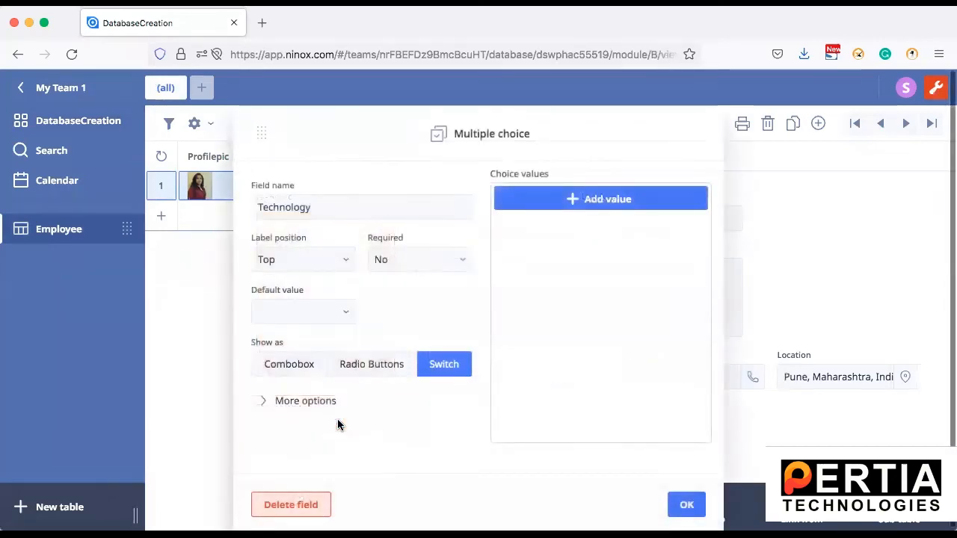
click(606, 193)
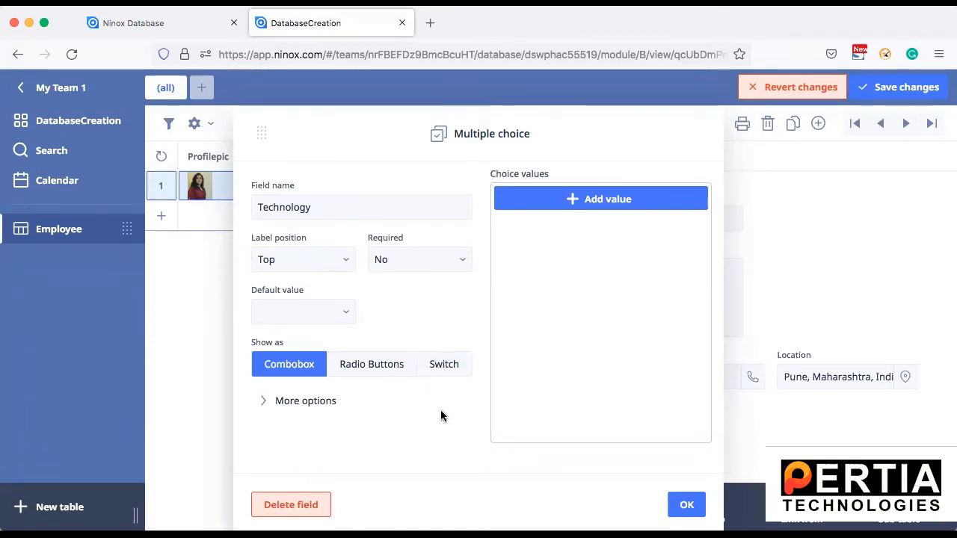
click(582, 200)
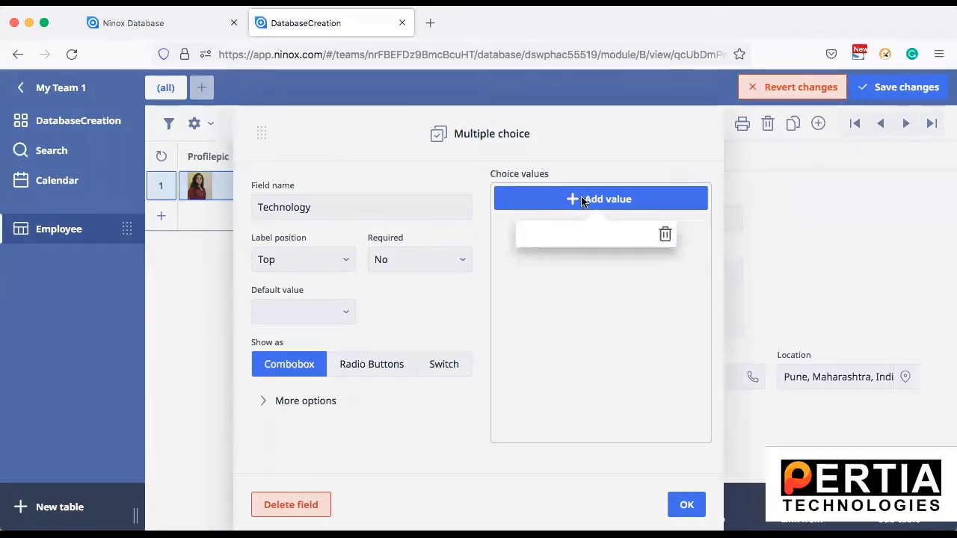
text(Selenium)
key(Return)
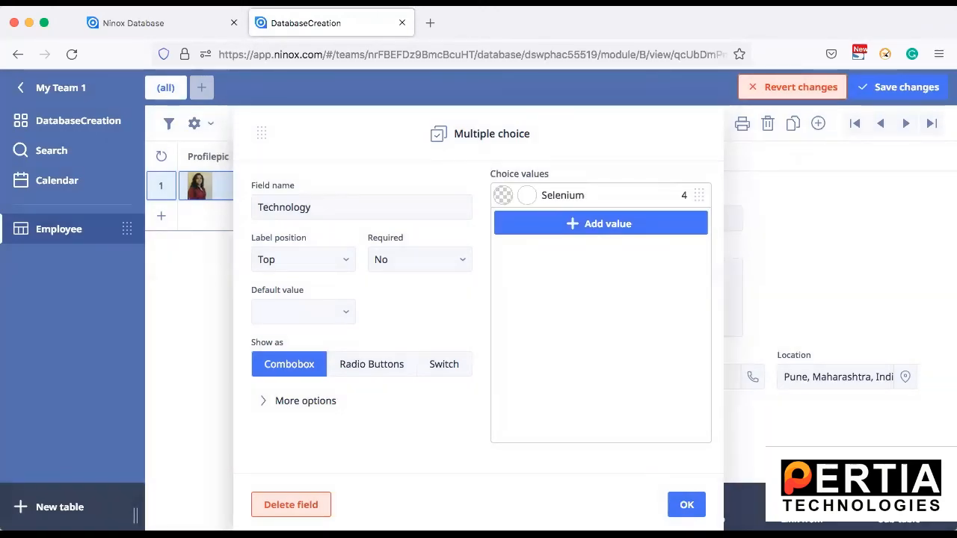
click(589, 230)
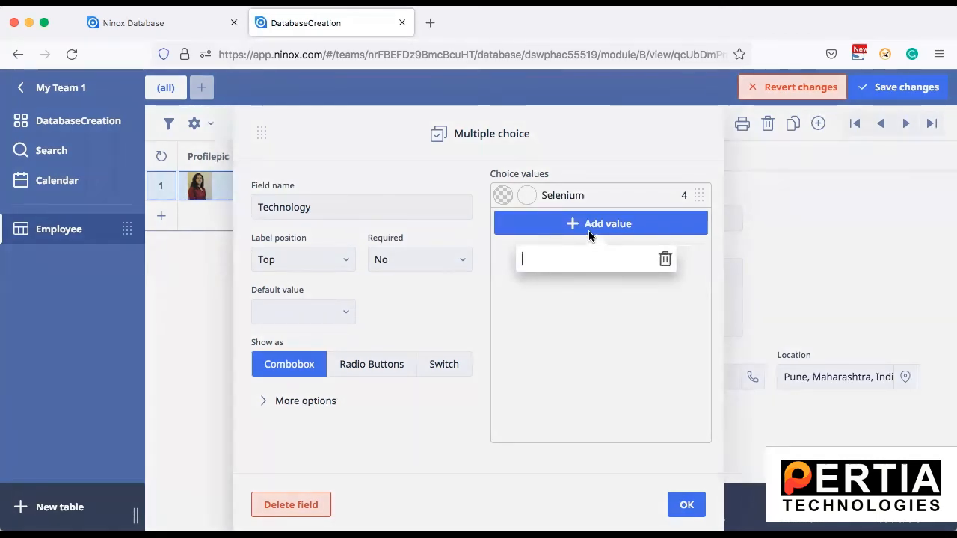
text(Java)
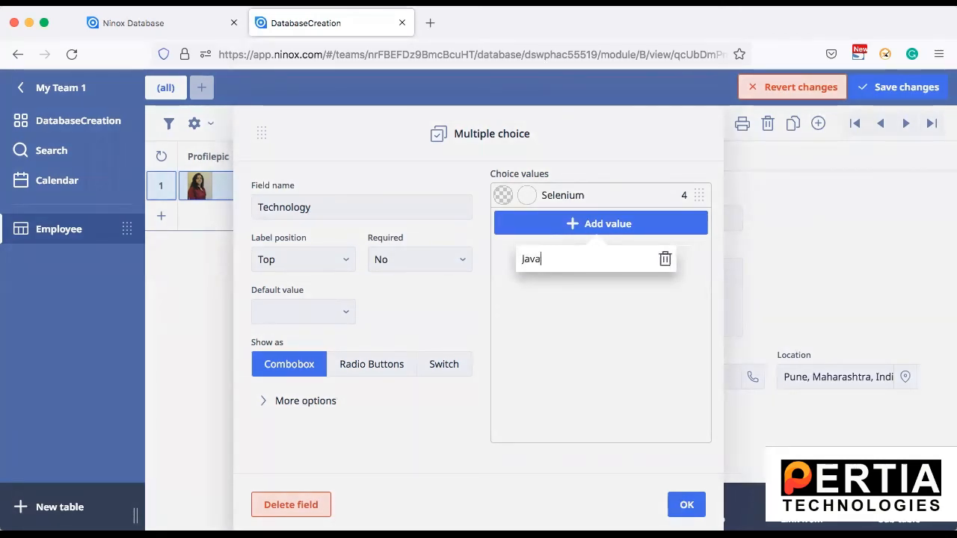
key(Return)
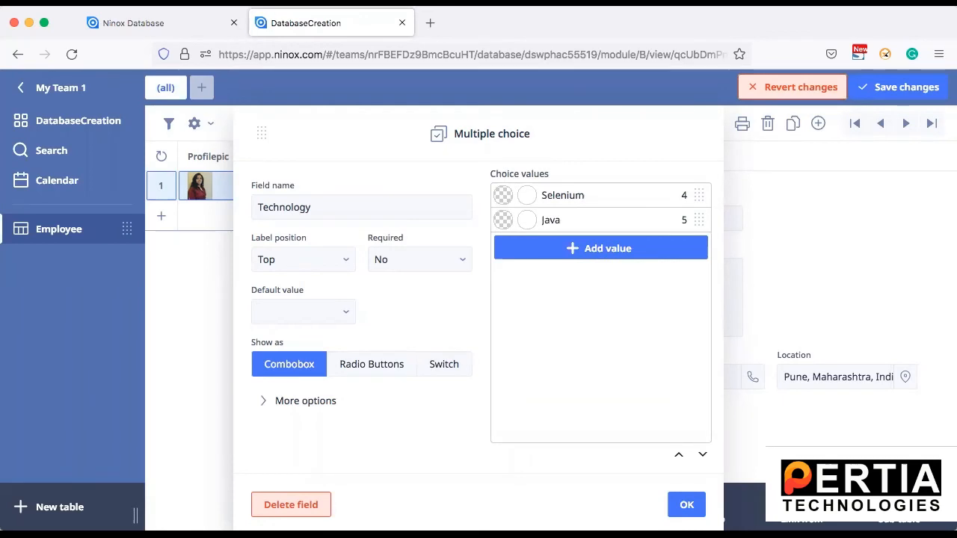
Add Appian and Ninox as further Technology choices and confirm the settings
click(628, 252)
text(A)
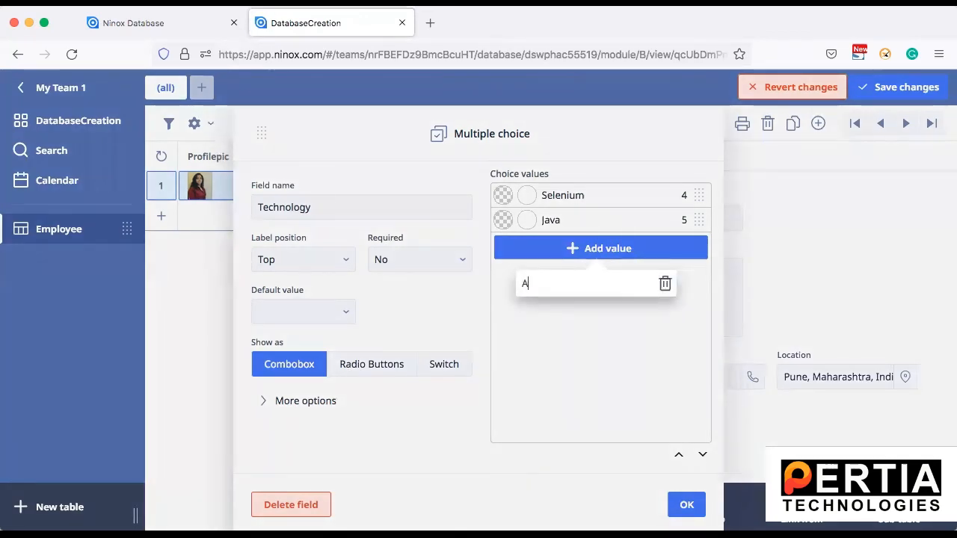
text(ppian)
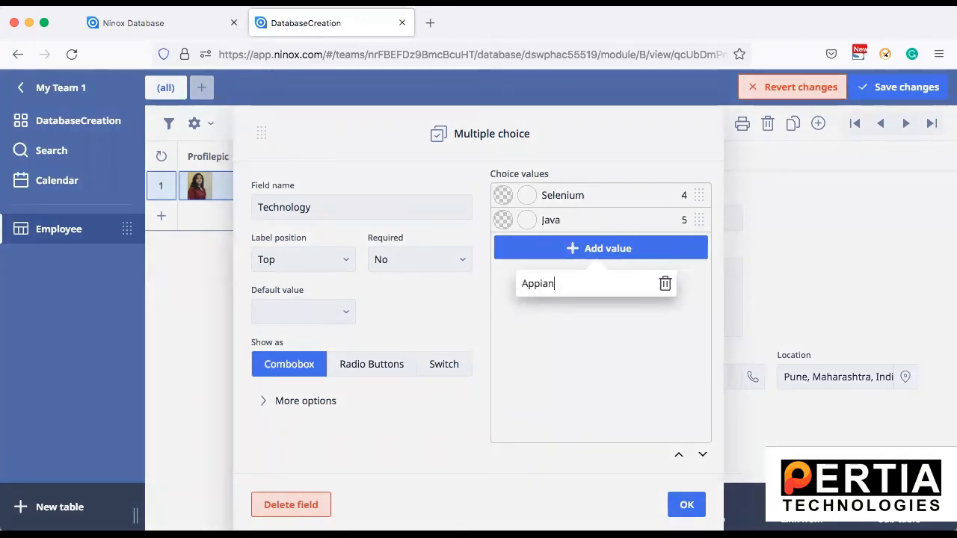
key(Return)
click(626, 271)
text(Nin)
text(ox)
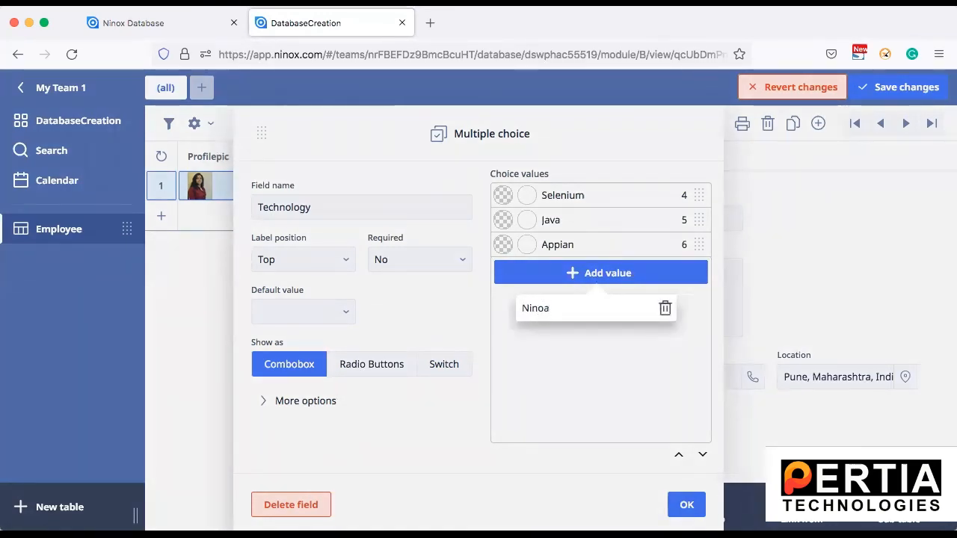
key(Return)
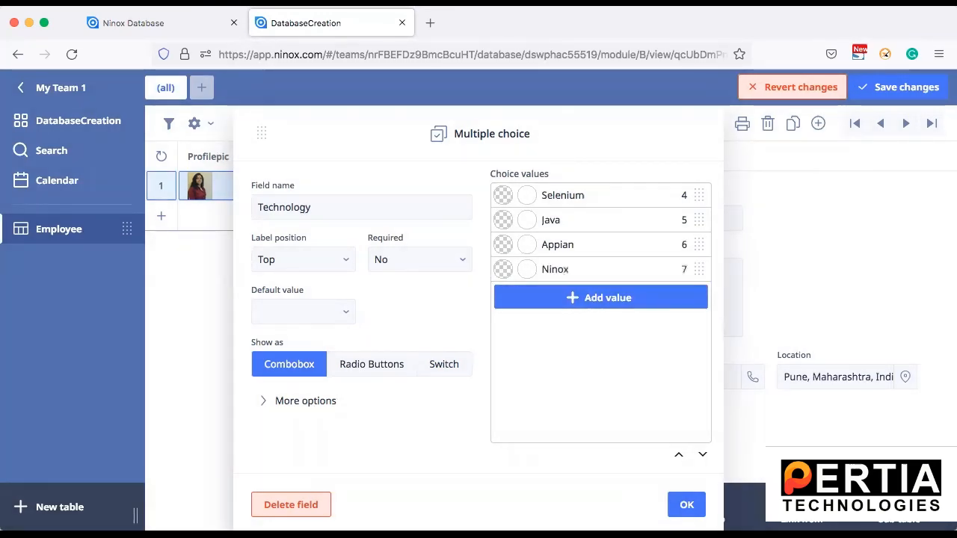
click(686, 508)
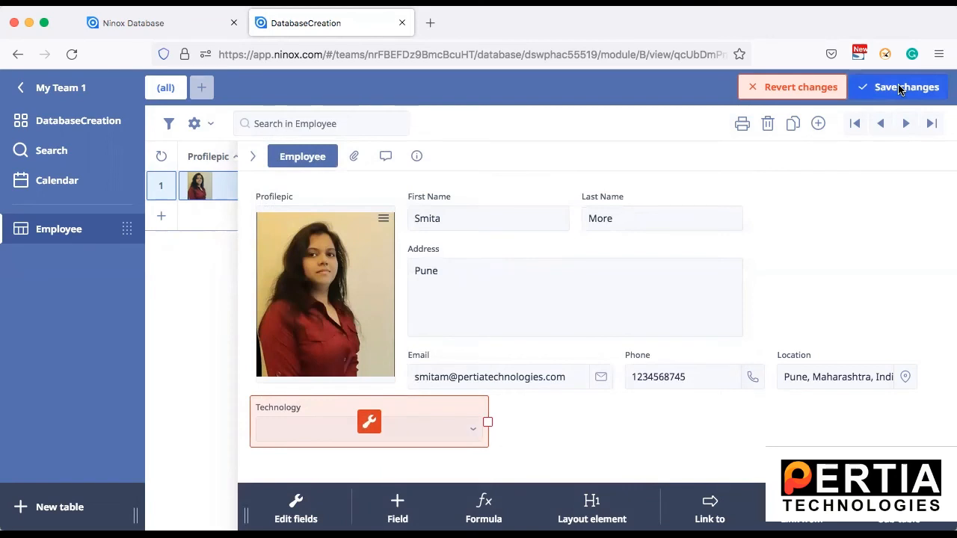
Save the form changes and choose Ninox as the employee's Technology value
click(901, 89)
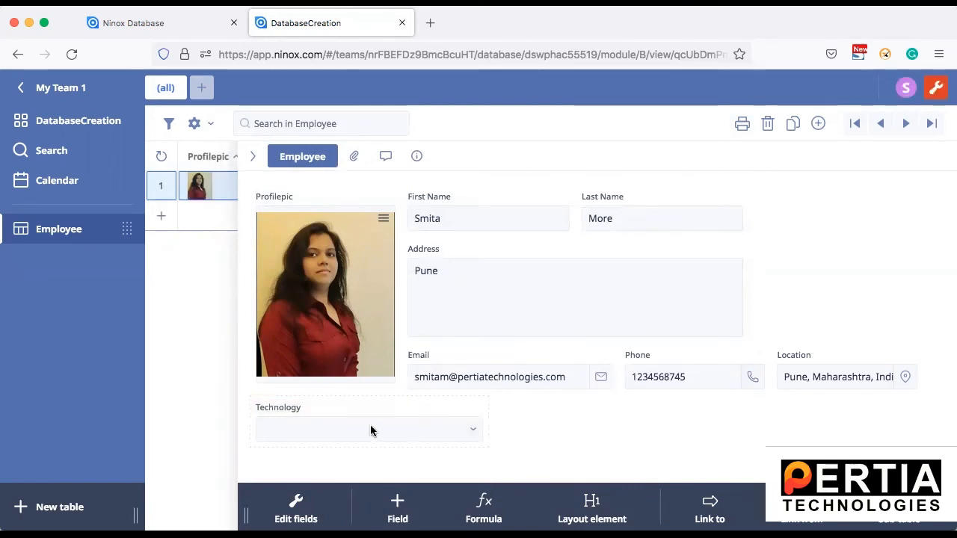
click(473, 432)
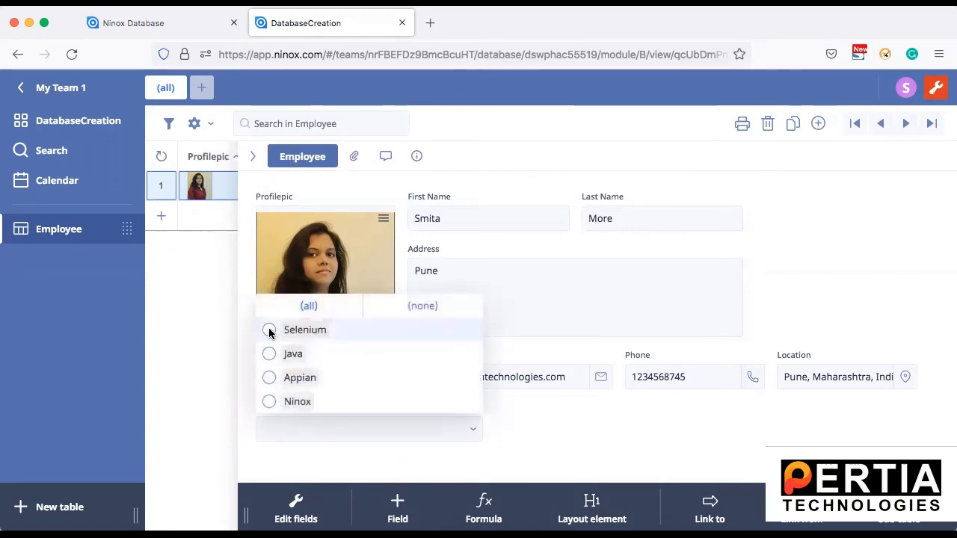
click(269, 402)
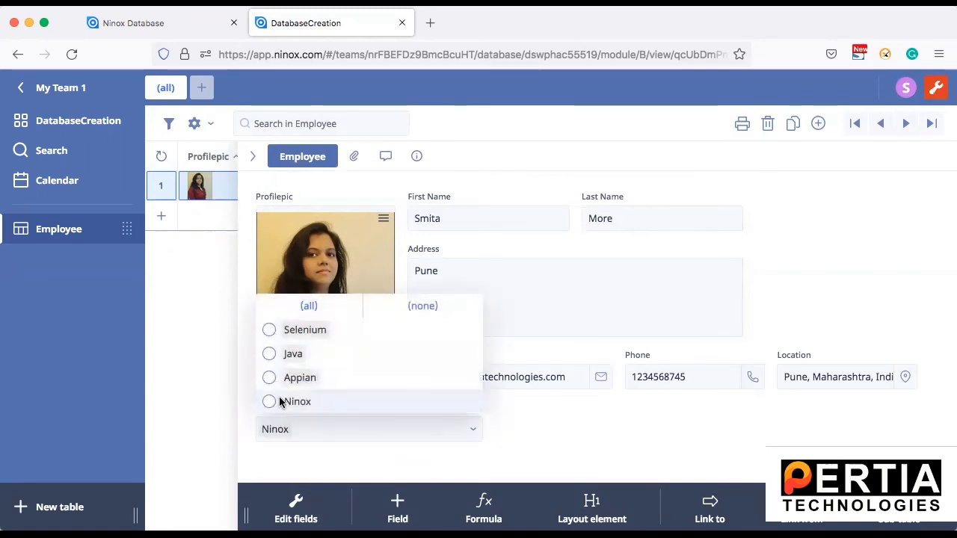
click(602, 430)
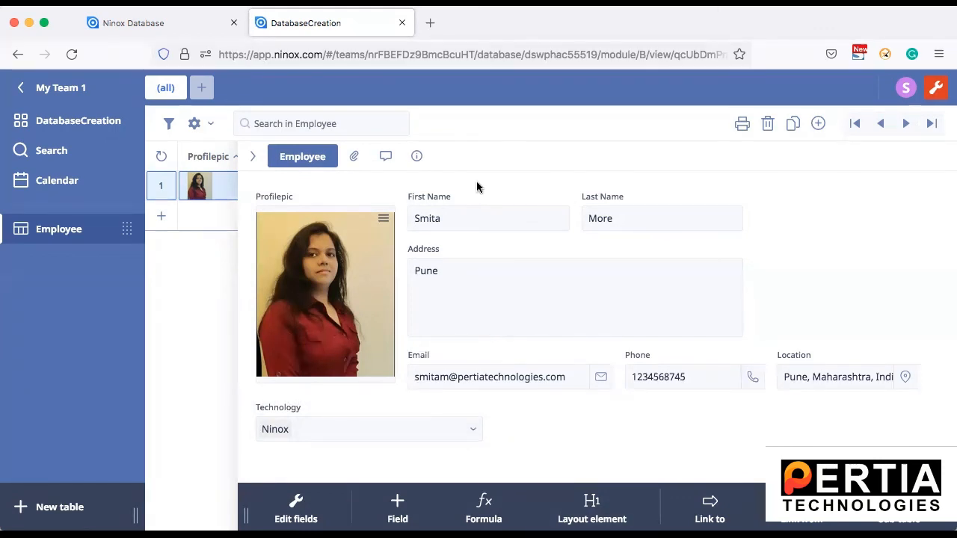
Narrow the Address field so Email moves up beside it, and save the layout
click(671, 246)
drag(750, 290, 719, 291)
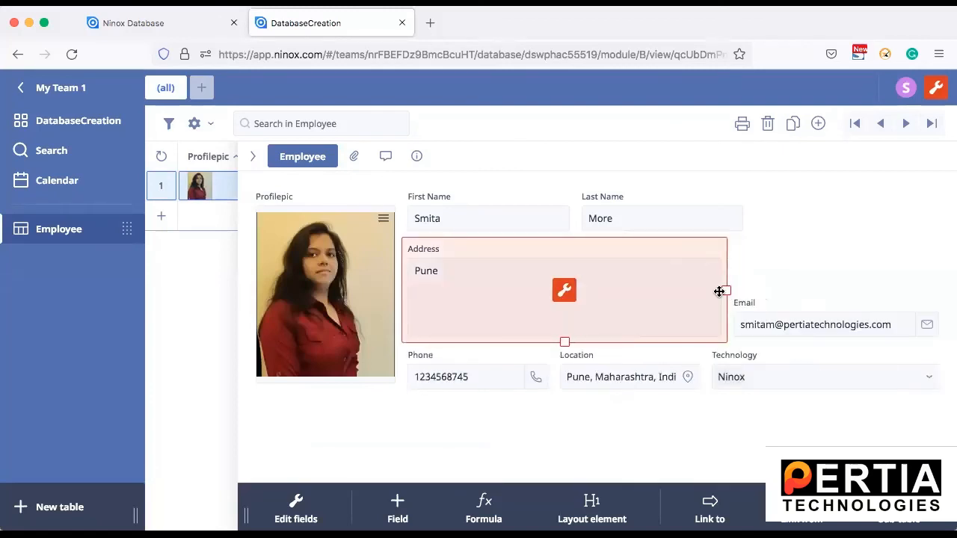
click(813, 269)
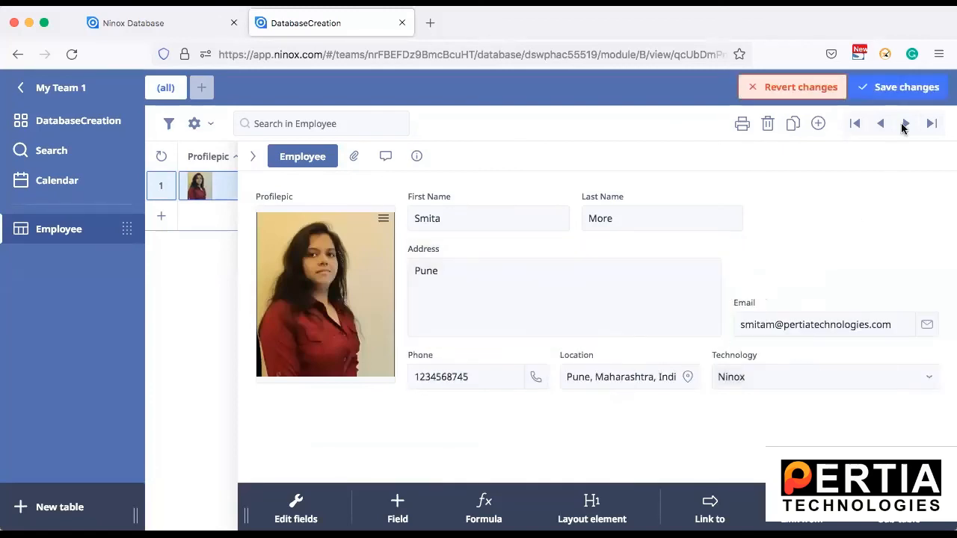
click(899, 91)
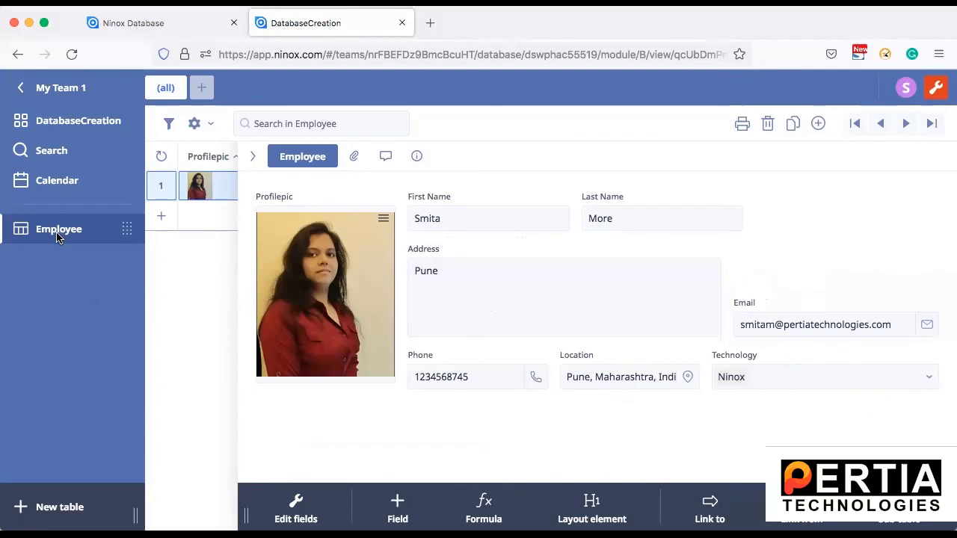
Add a new empty employee record, return to the DatabaseCreation overview, and switch admin mode off
click(159, 218)
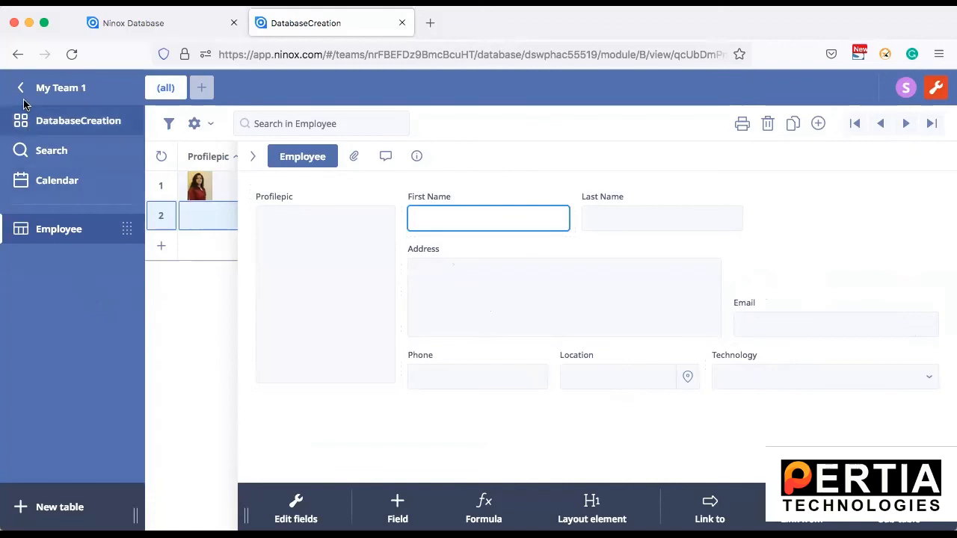
click(30, 122)
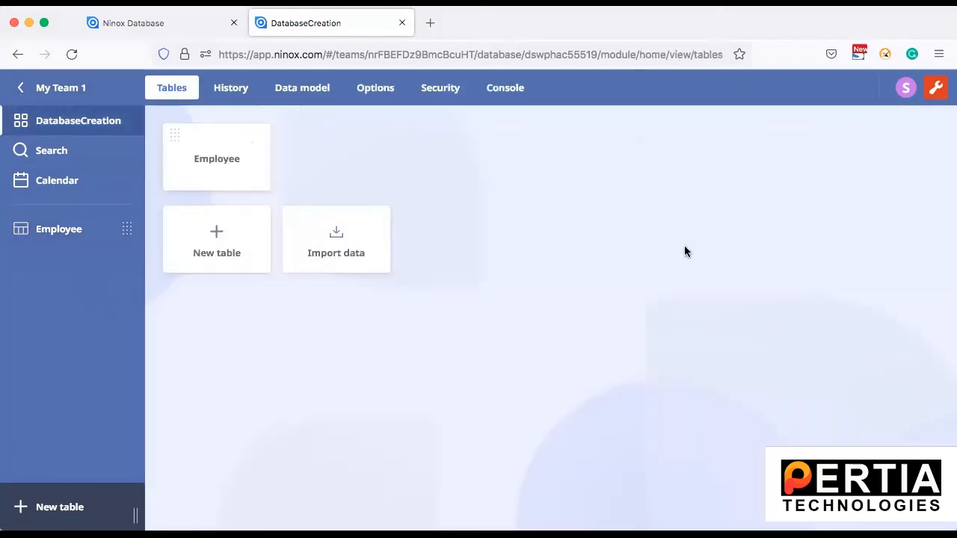
click(934, 89)
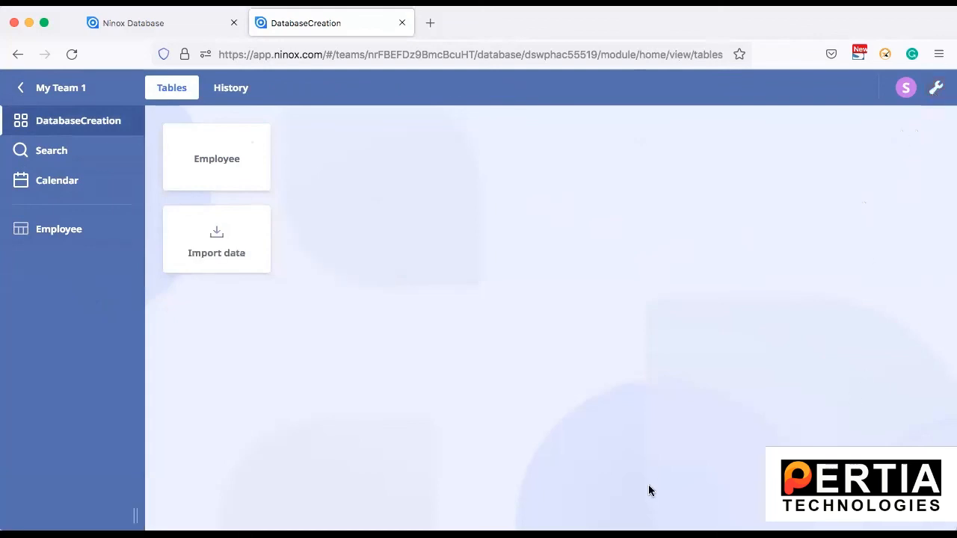